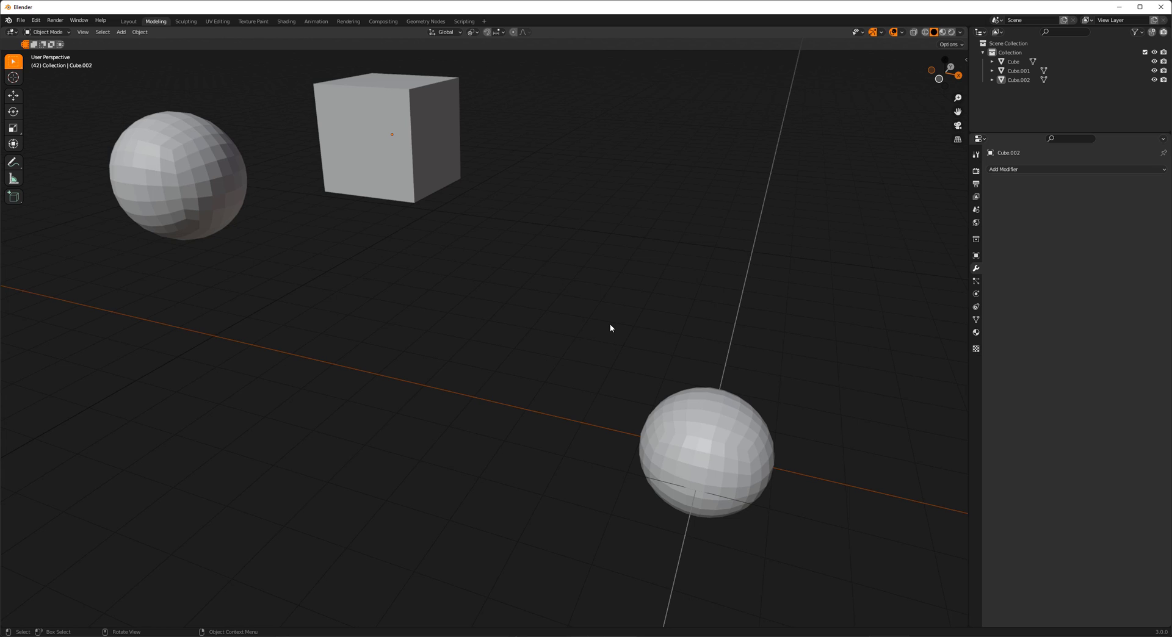
# - Frame the near sphere in the view, and extend the selection to the other sphere and the cube
pyautogui.click(738, 431)
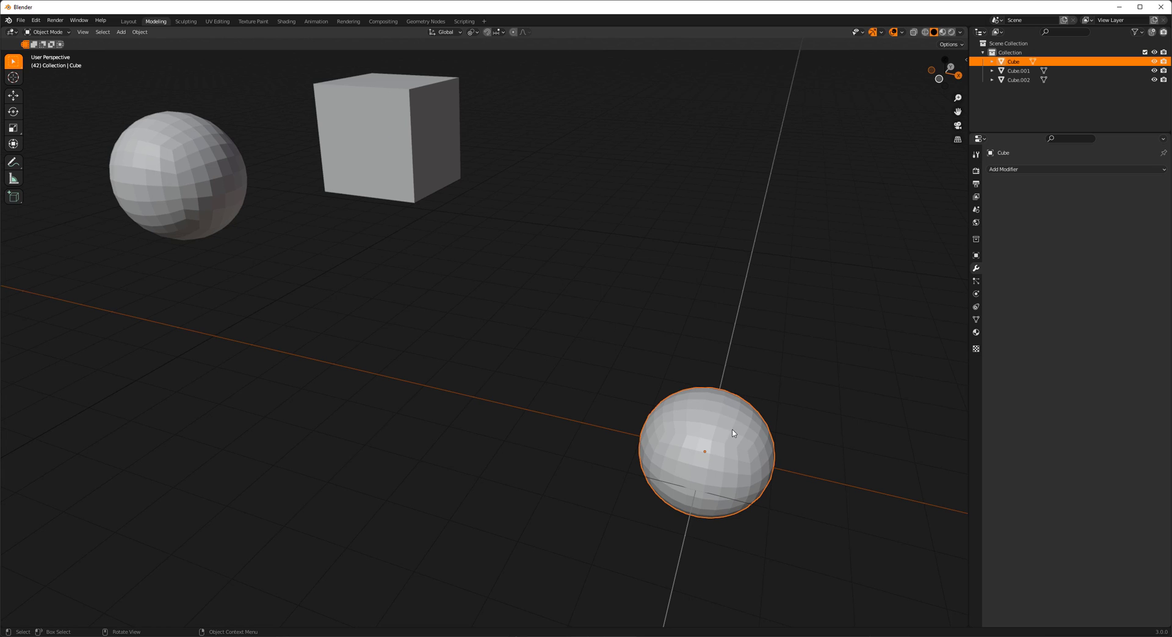
pyautogui.press('KP_Decimal')
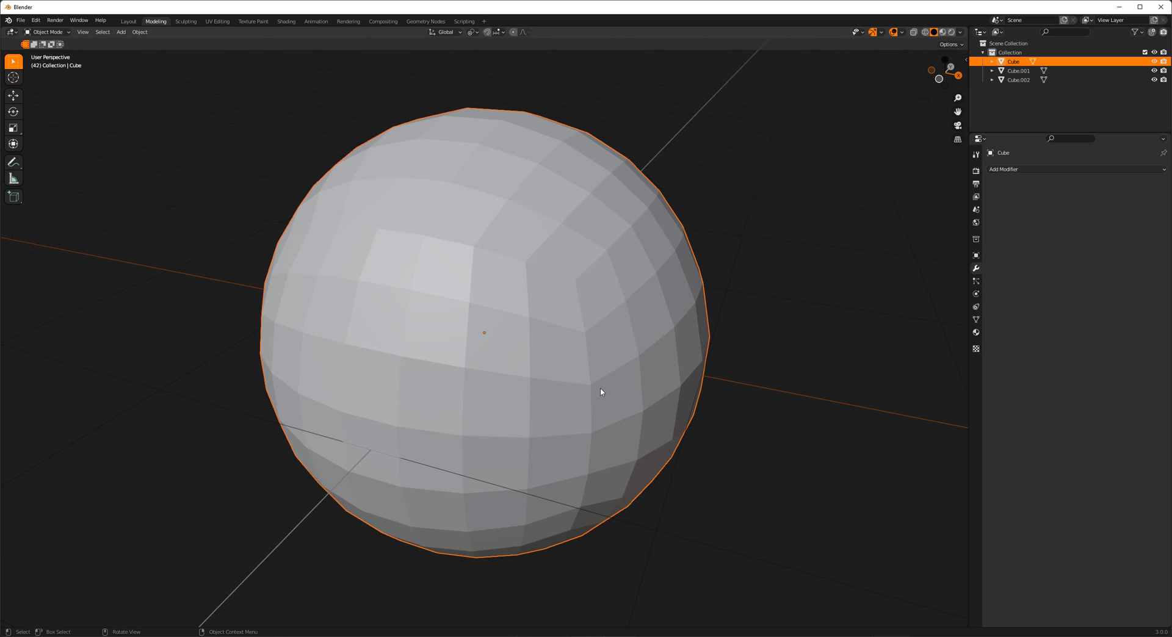
pyautogui.scroll(-7, 601, 393)
pyautogui.keyDown('shift'); pyautogui.moveTo(463, 261); pyautogui.dragTo(610, 343, button='middle'); pyautogui.keyUp('shift')
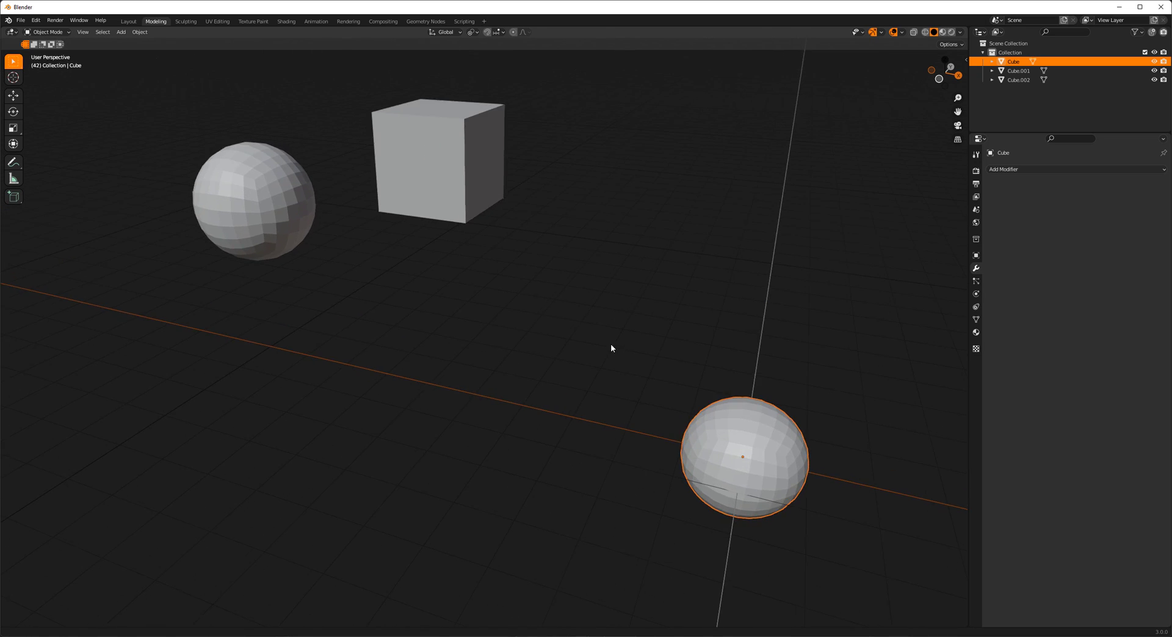
pyautogui.keyDown('shift'); pyautogui.moveTo(487, 97); pyautogui.dragTo(194, 299); pyautogui.keyUp('shift')
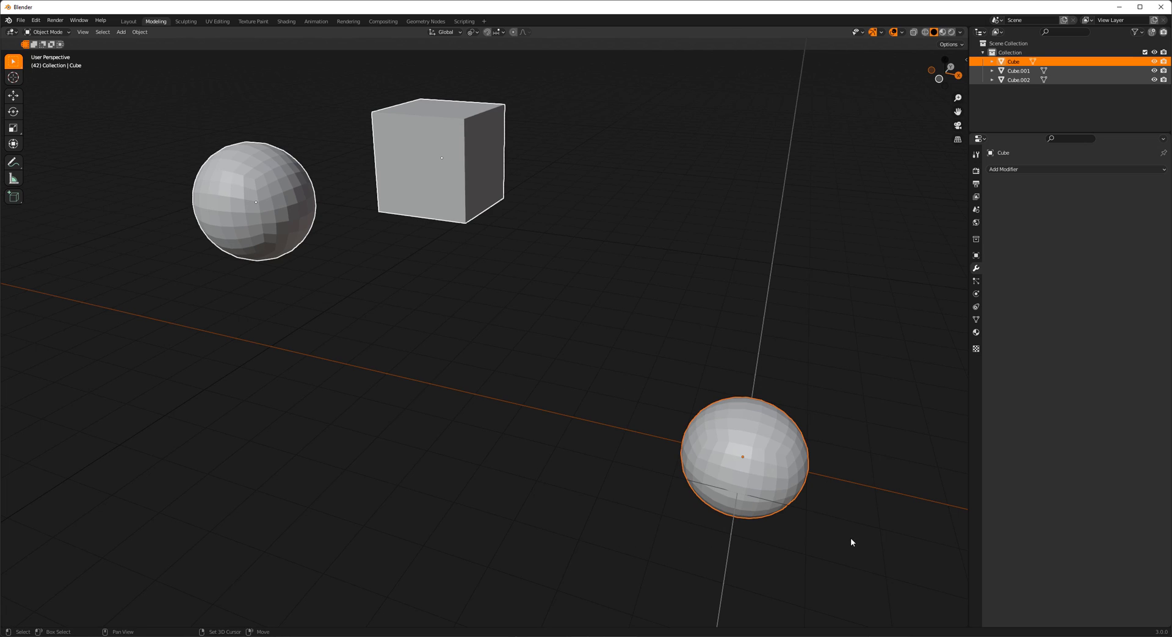
pyautogui.scroll(-2, 851, 518)
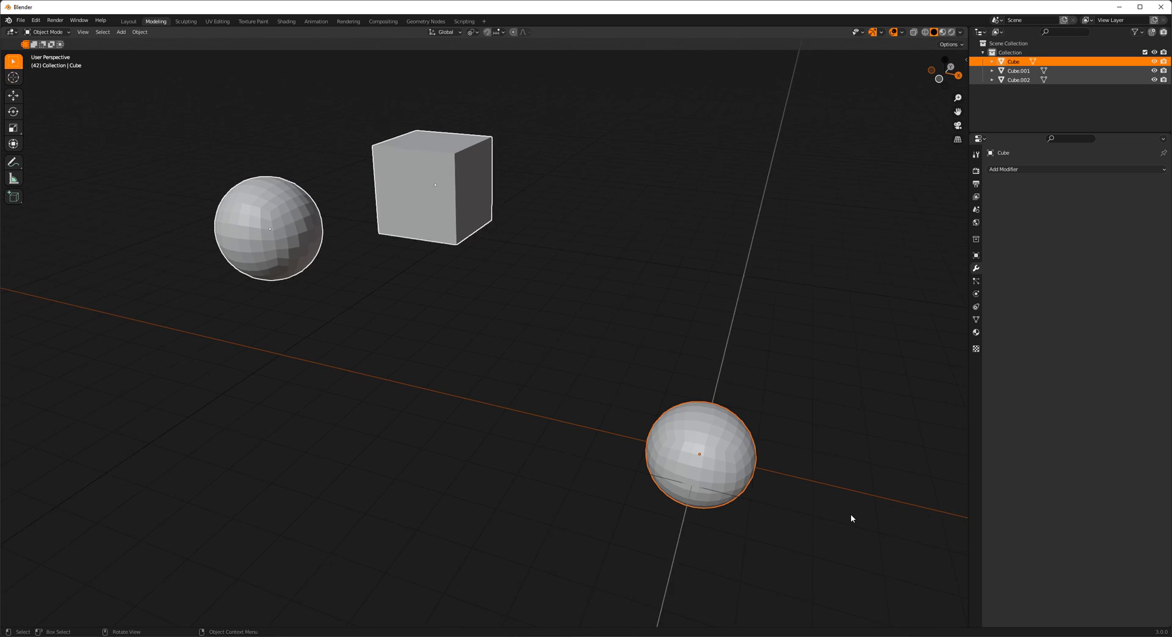
# - Frame the near sphere alone, then select and frame one of its faces in Edit Mode and leave Edit Mode
pyautogui.click(788, 427)
pyautogui.click(669, 459)
pyautogui.press('KP_Decimal')
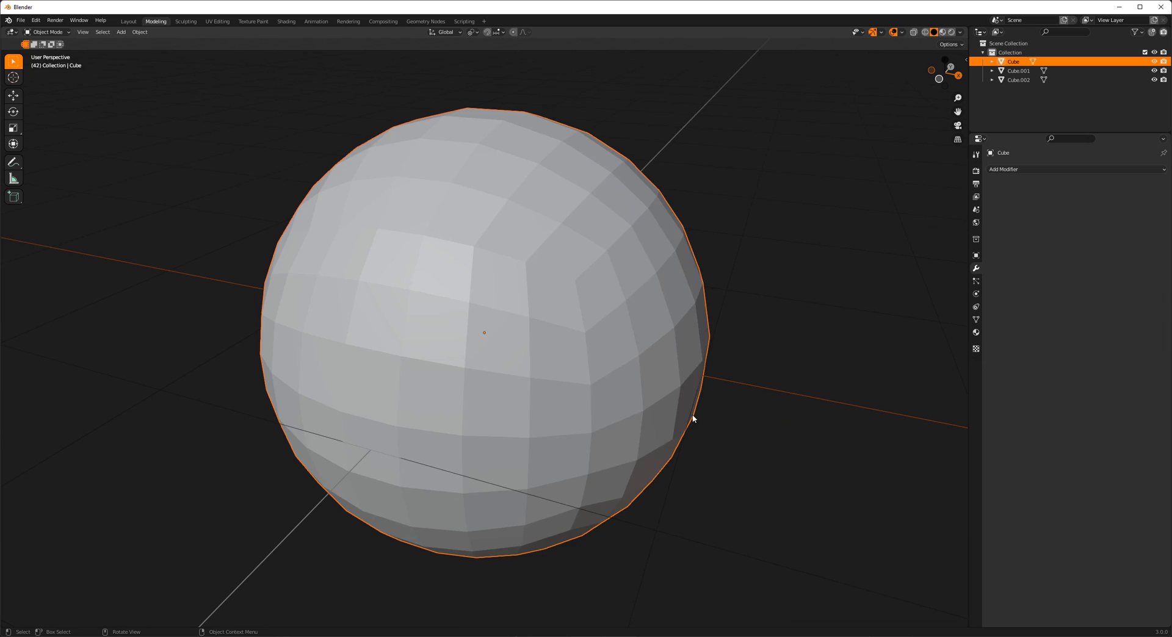
pyautogui.press('Tab')
pyautogui.click(614, 343)
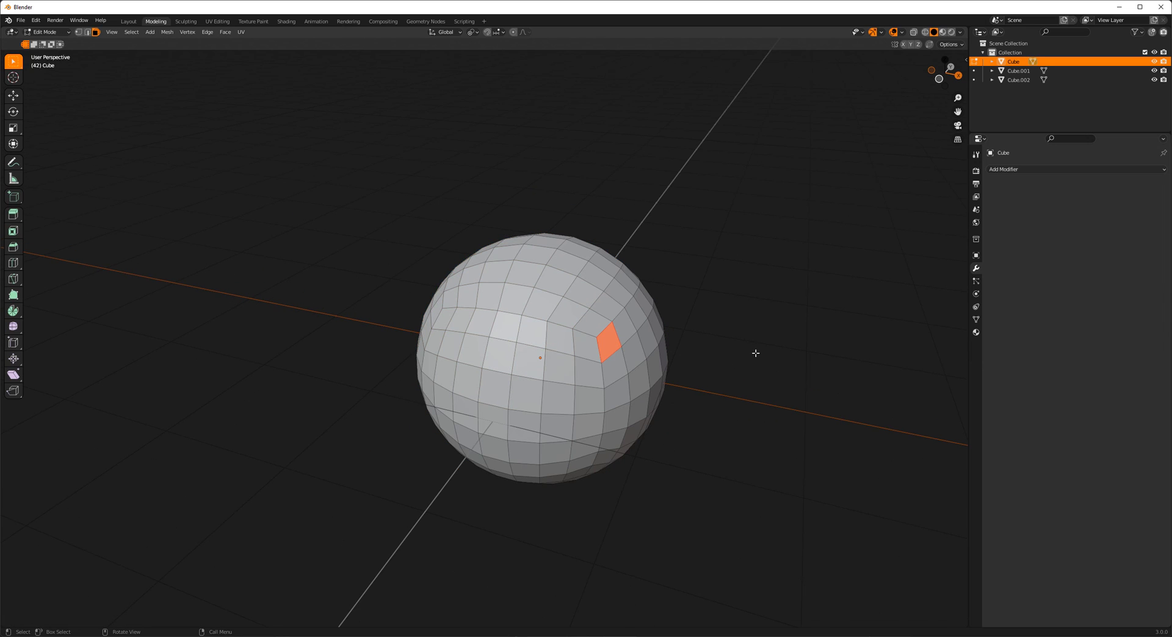
pyautogui.press('KP_Decimal')
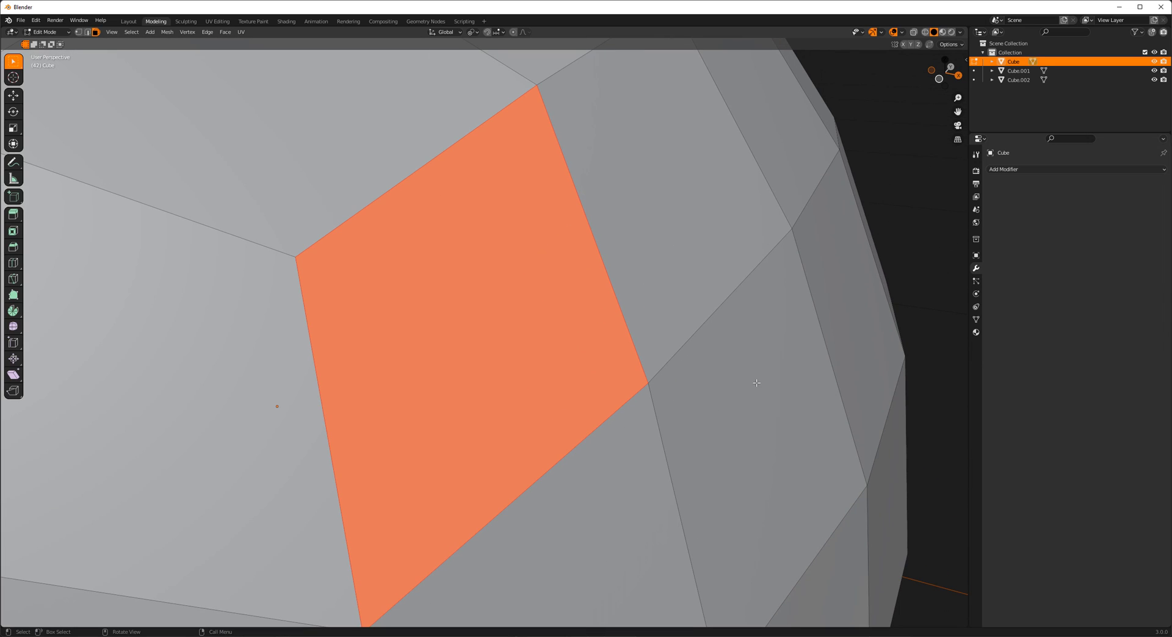
pyautogui.press('Tab')
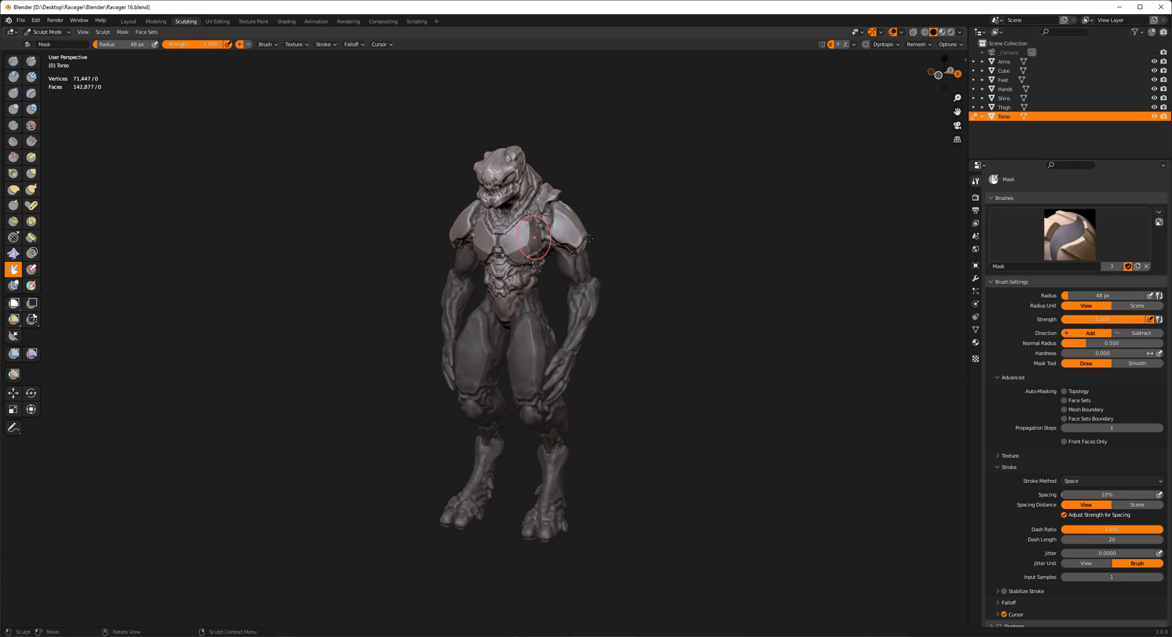
# - Carve a thin groove with the Draw Sharp brush along the lower edge of the torso's shoulder armor plate
pyautogui.moveTo(721, 352); pyautogui.dragTo(721, 378, button='middle')
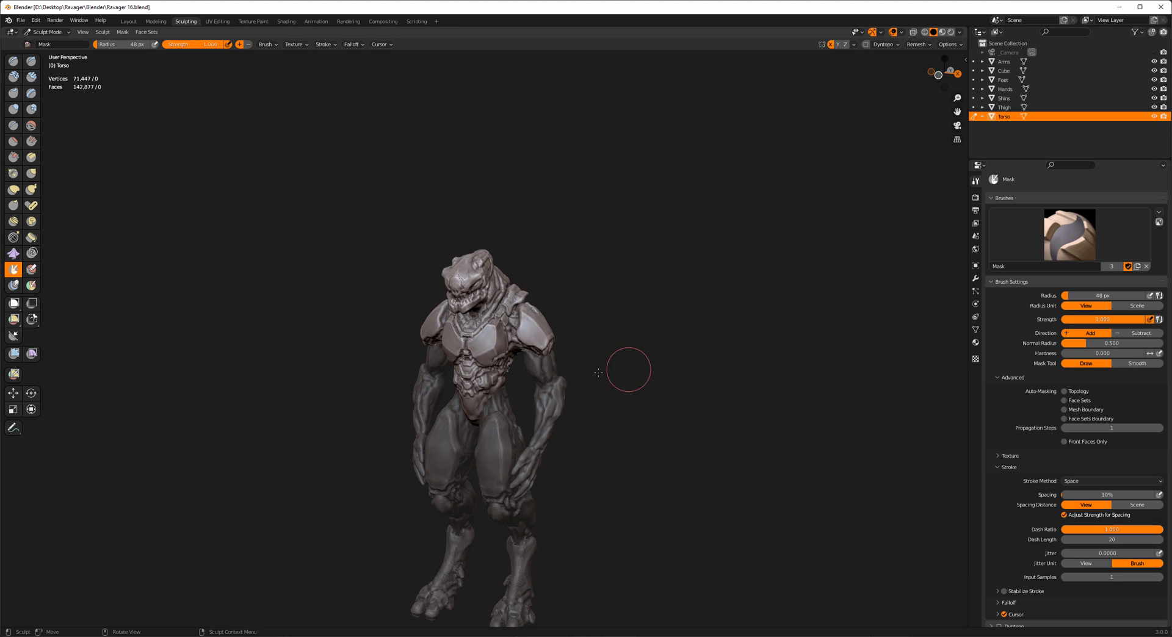
pyautogui.moveTo(629, 369)
pyautogui.mouseDown(button='middle')
pyautogui.moveTo(546, 359)
pyautogui.moveTo(539, 410)
pyautogui.mouseUp(button='middle')
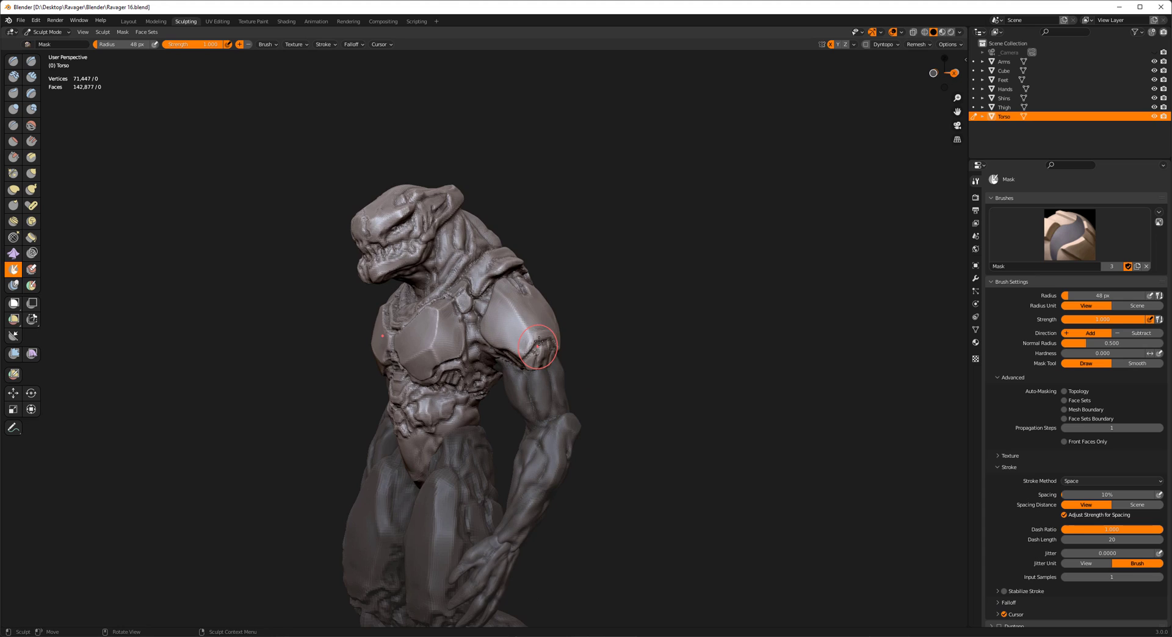
pyautogui.scroll(7, 539, 410)
pyautogui.keyDown('ctrl'); pyautogui.moveTo(538, 349); pyautogui.dragTo(532, 411, button='middle'); pyautogui.keyUp('ctrl')
pyautogui.keyDown('shift'); pyautogui.moveTo(515, 350); pyautogui.dragTo(555, 346, button='middle'); pyautogui.keyUp('shift')
pyautogui.press('2')
pyautogui.moveTo(561, 298); pyautogui.dragTo(491, 413)
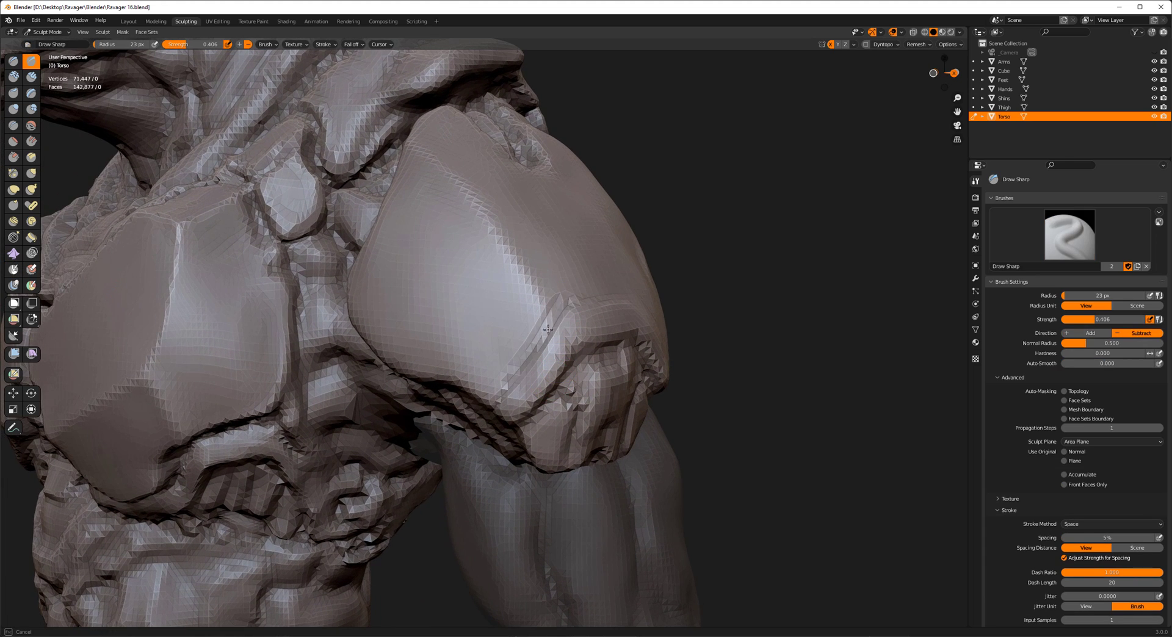
# - Set the Draw Sharp radius to 67 px and carve a wider groove along the shoulder plate's lower edge
pyautogui.press('f')
pyautogui.click(593, 310)
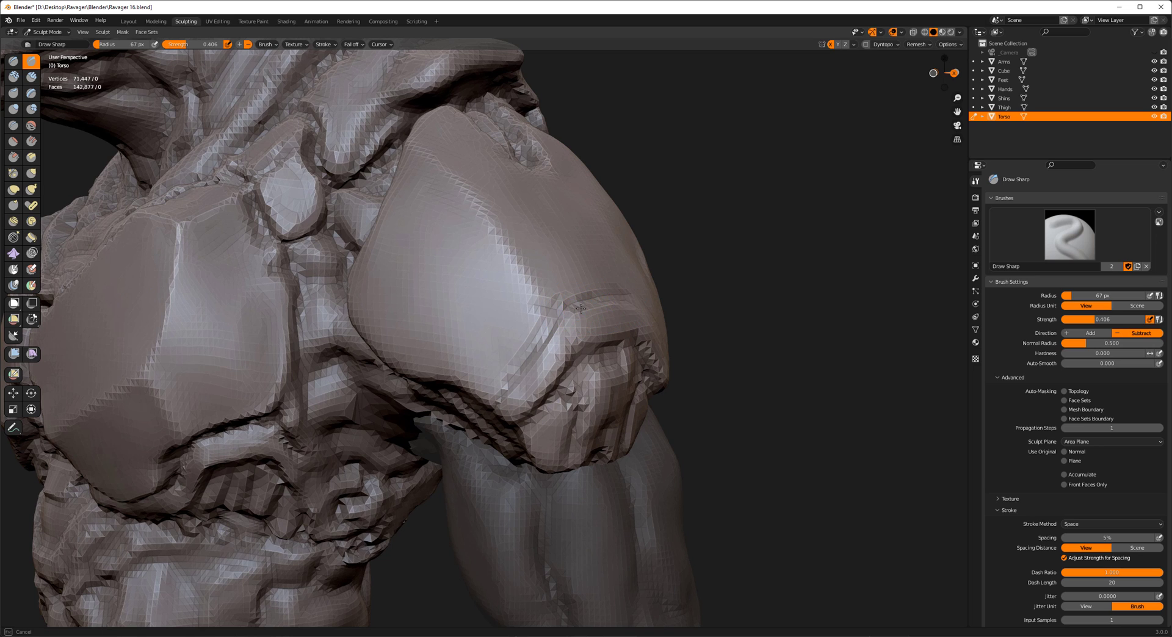
pyautogui.moveTo(631, 297); pyautogui.dragTo(504, 394)
# - Set the brush radius to 21 px and carve a small dent into the rear lower part of the shoulder plate
pyautogui.keyDown('shift'); pyautogui.moveTo(525, 354); pyautogui.dragTo(814, 360, button='middle'); pyautogui.keyUp('shift')
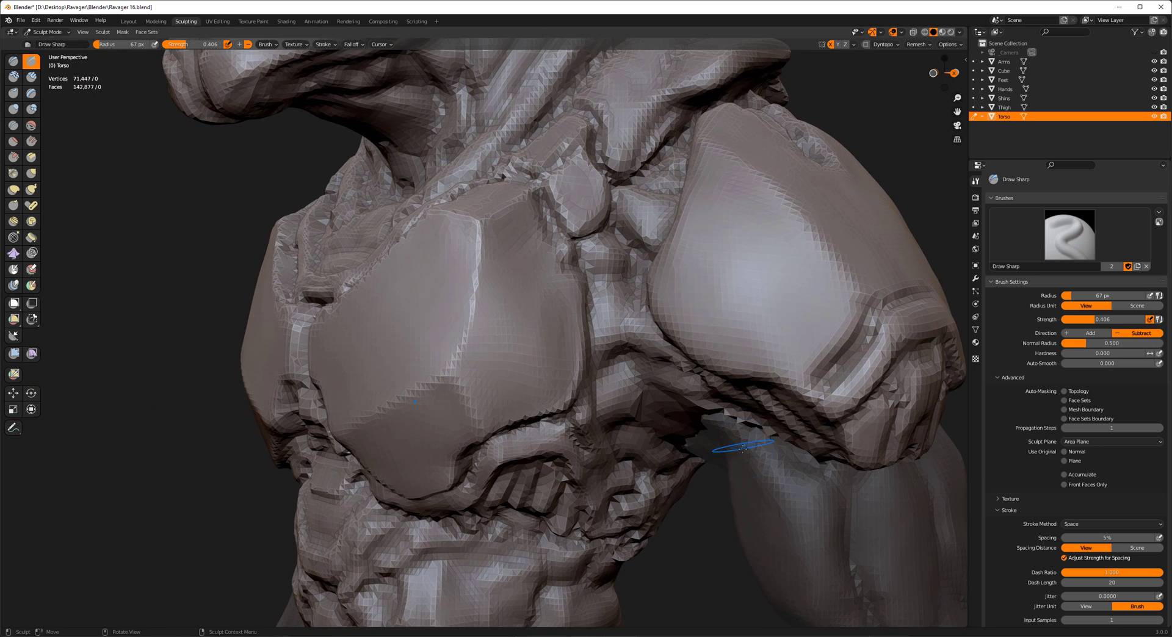
pyautogui.keyDown('ctrl'); pyautogui.moveTo(745, 451); pyautogui.dragTo(747, 409, button='middle'); pyautogui.keyUp('ctrl')
pyautogui.keyDown('shift'); pyautogui.moveTo(952, 465); pyautogui.dragTo(743, 452, button='middle'); pyautogui.keyUp('shift')
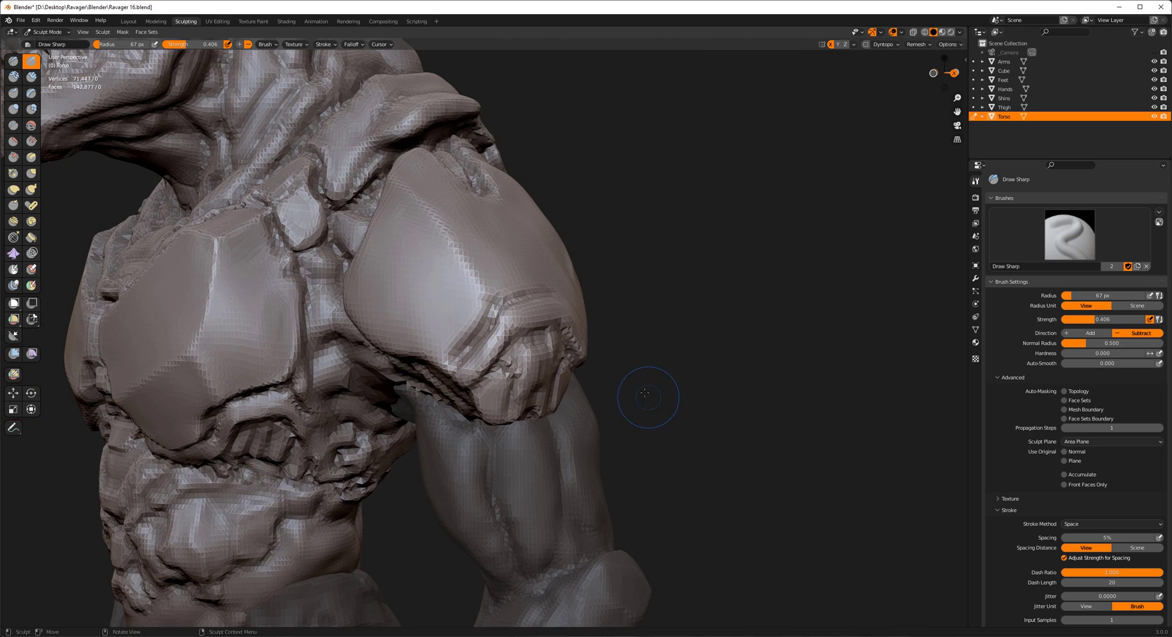
pyautogui.moveTo(611, 400)
pyautogui.mouseDown(button='middle')
pyautogui.moveTo(496, 389)
pyautogui.moveTo(537, 384)
pyautogui.moveTo(486, 393)
pyautogui.mouseUp(button='middle')
pyautogui.keyDown('shift'); pyautogui.moveTo(638, 343); pyautogui.dragTo(600, 359, button='middle'); pyautogui.keyUp('shift')
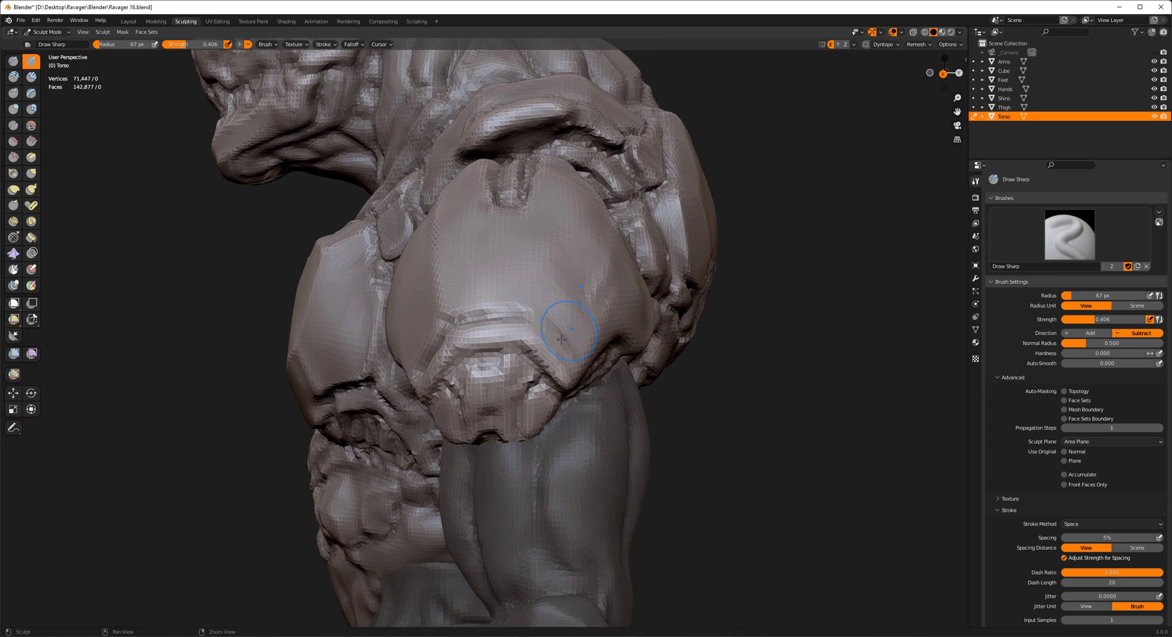
pyautogui.press('f')
pyautogui.click(569, 328)
pyautogui.moveTo(569, 325); pyautogui.dragTo(575, 326)
pyautogui.moveTo(574, 322)
pyautogui.keyDown('shift'); pyautogui.mouseDown(button='middle')
pyautogui.moveTo(594, 480)
pyautogui.moveTo(625, 555)
pyautogui.mouseUp(button='middle'); pyautogui.keyUp('shift')
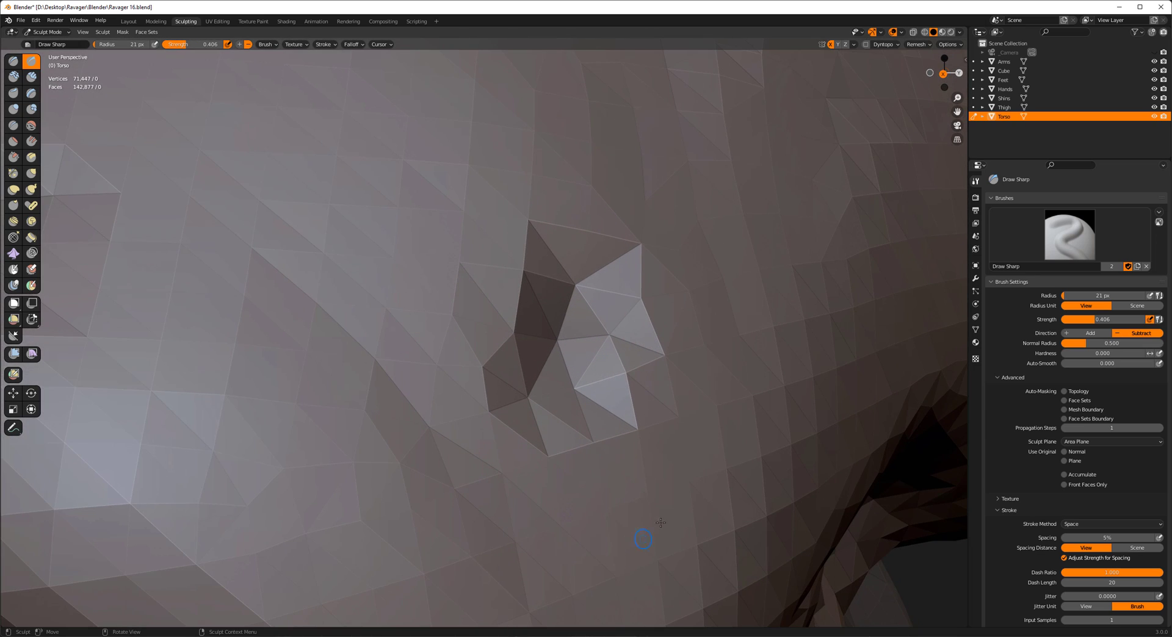
pyautogui.keyDown('ctrl'); pyautogui.moveTo(701, 396); pyautogui.dragTo(730, 148, button='middle'); pyautogui.keyUp('ctrl')
pyautogui.moveTo(789, 369); pyautogui.dragTo(782, 371, button='middle')
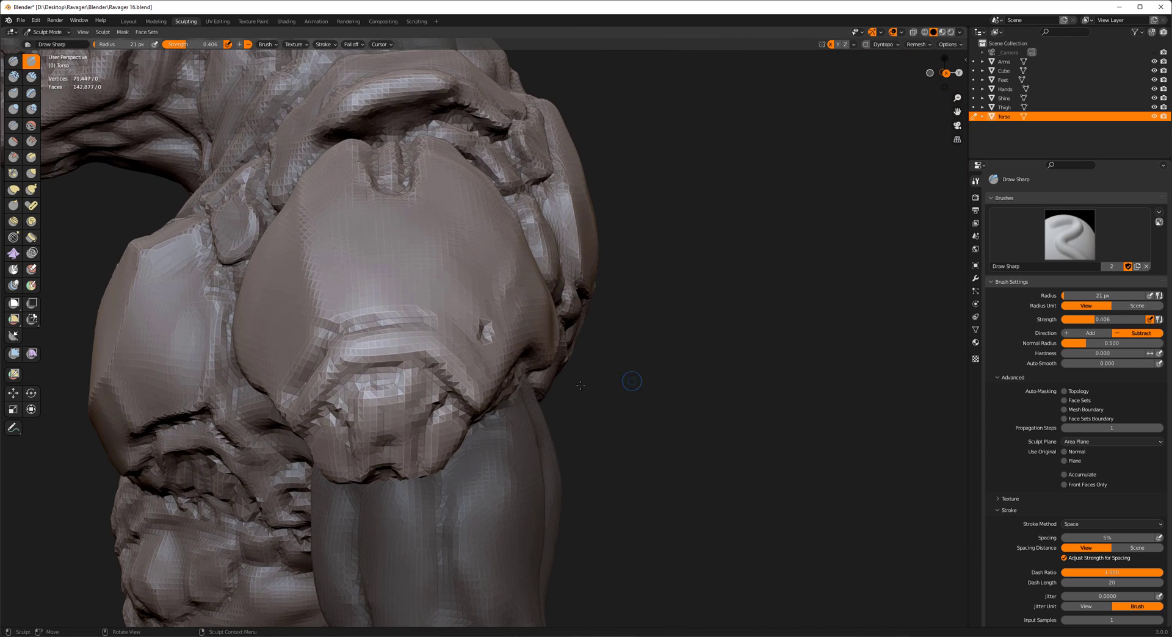
# - Switch the torso to Object Mode and back to Sculpt Mode
pyautogui.moveTo(633, 381); pyautogui.dragTo(599, 375, button='middle')
pyautogui.scroll(2, 635, 348)
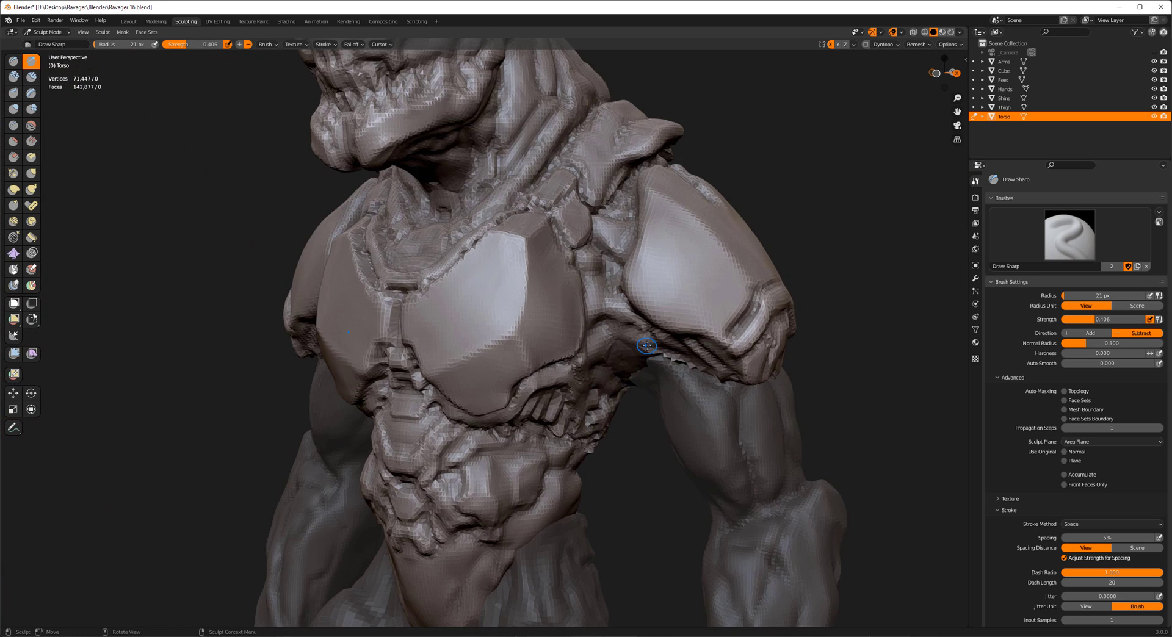
pyautogui.hotkey('ctrl', 'Tab')
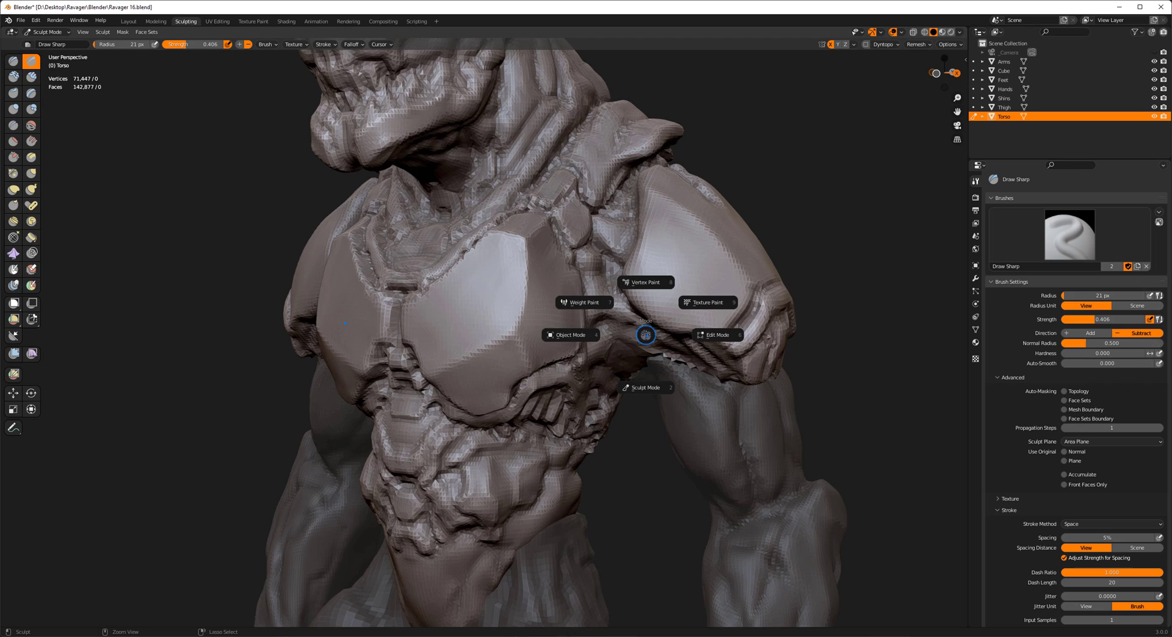
pyautogui.click(536, 343)
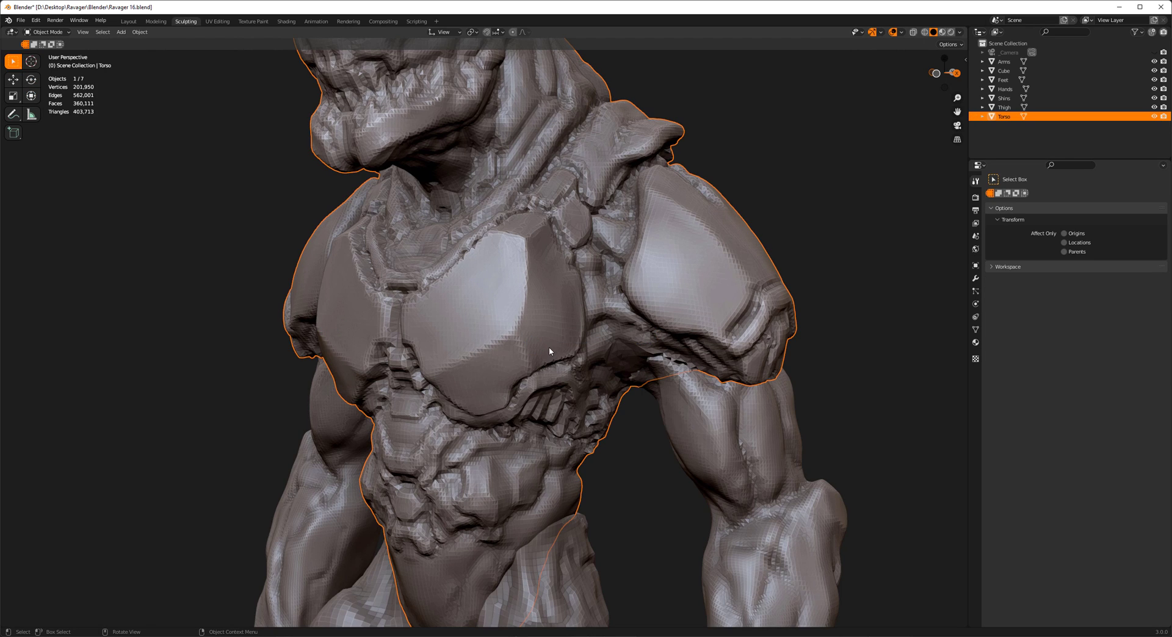
pyautogui.scroll(-3, 550, 351)
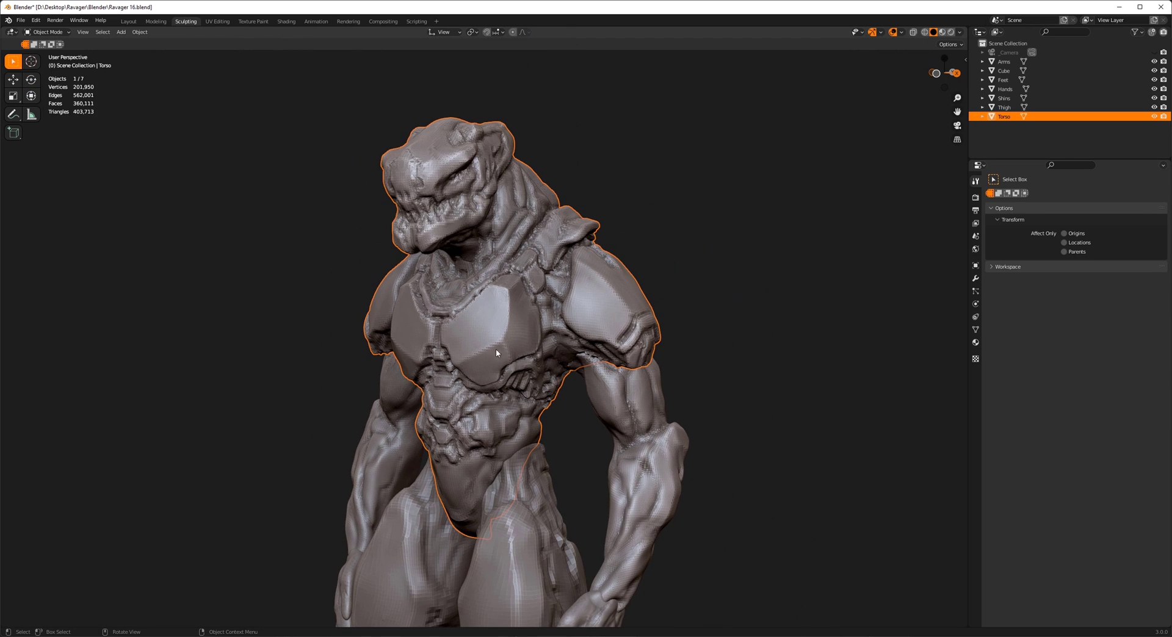
pyautogui.hotkey('ctrl', 'Tab')
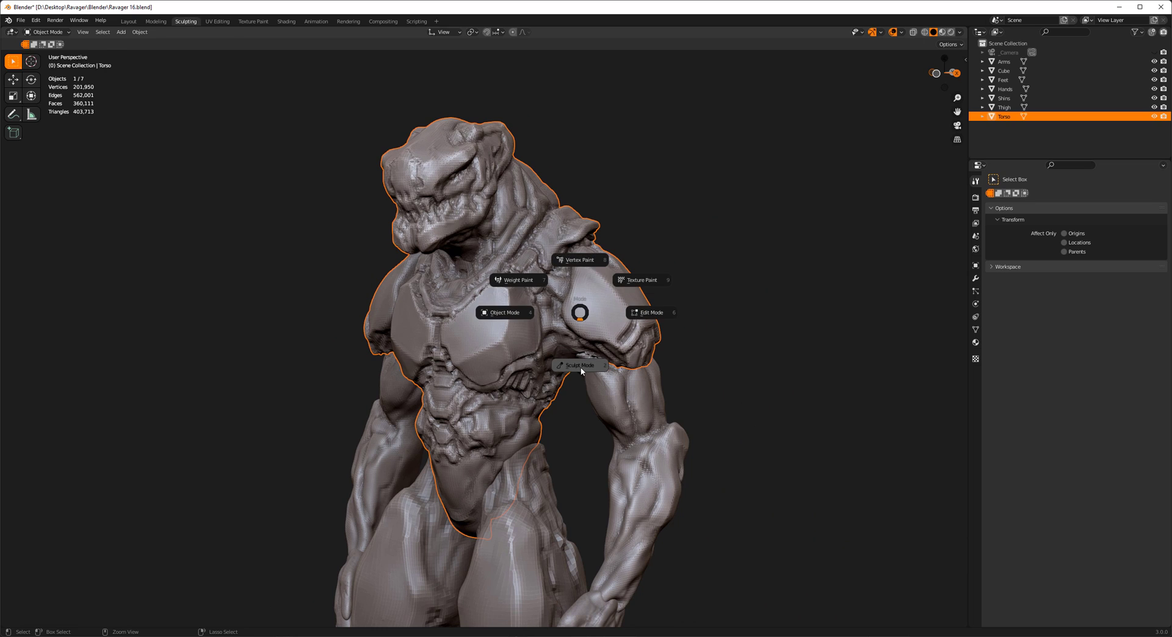
pyautogui.click(581, 366)
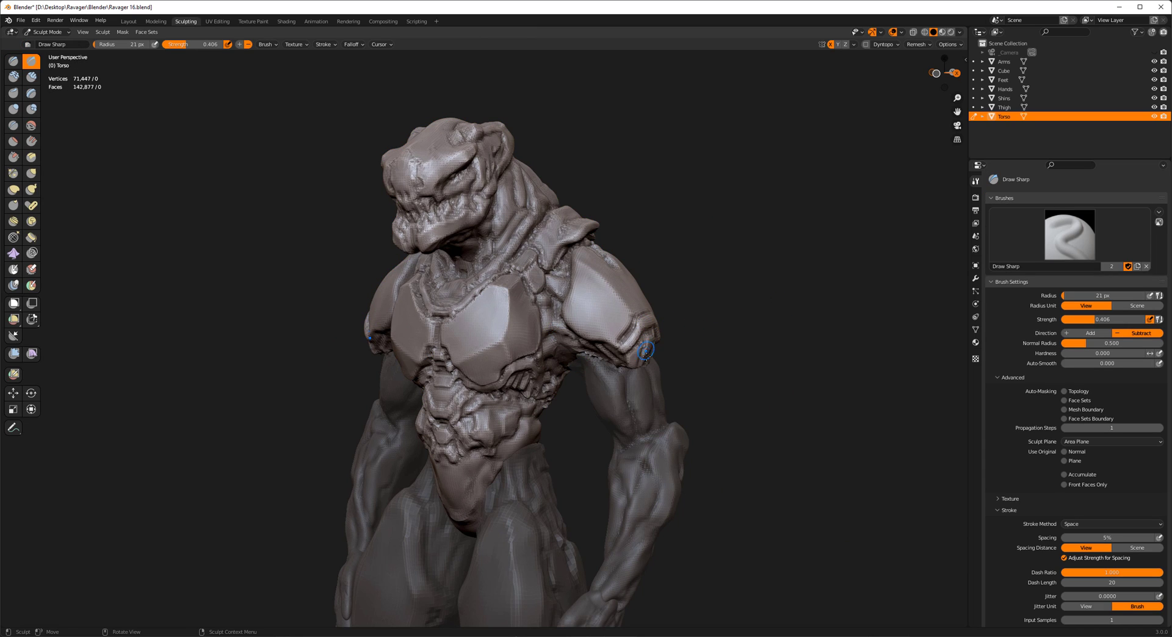
# - Examine the creature's upper body at close and wider viewing distances
pyautogui.scroll(6, 755, 348)
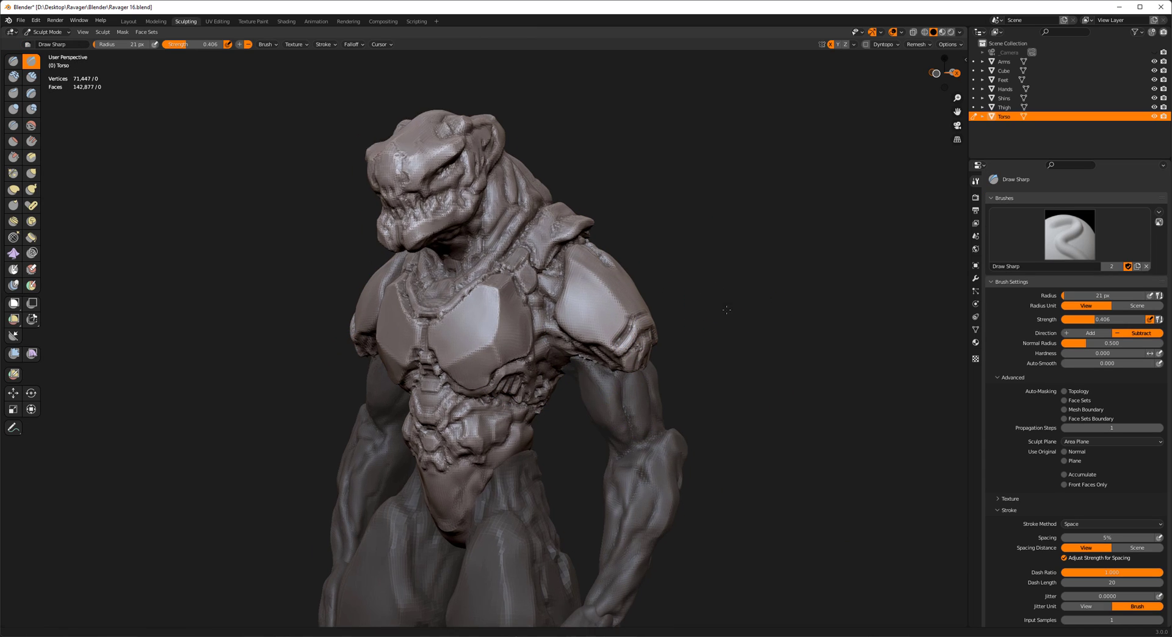
pyautogui.scroll(-6, 788, 271)
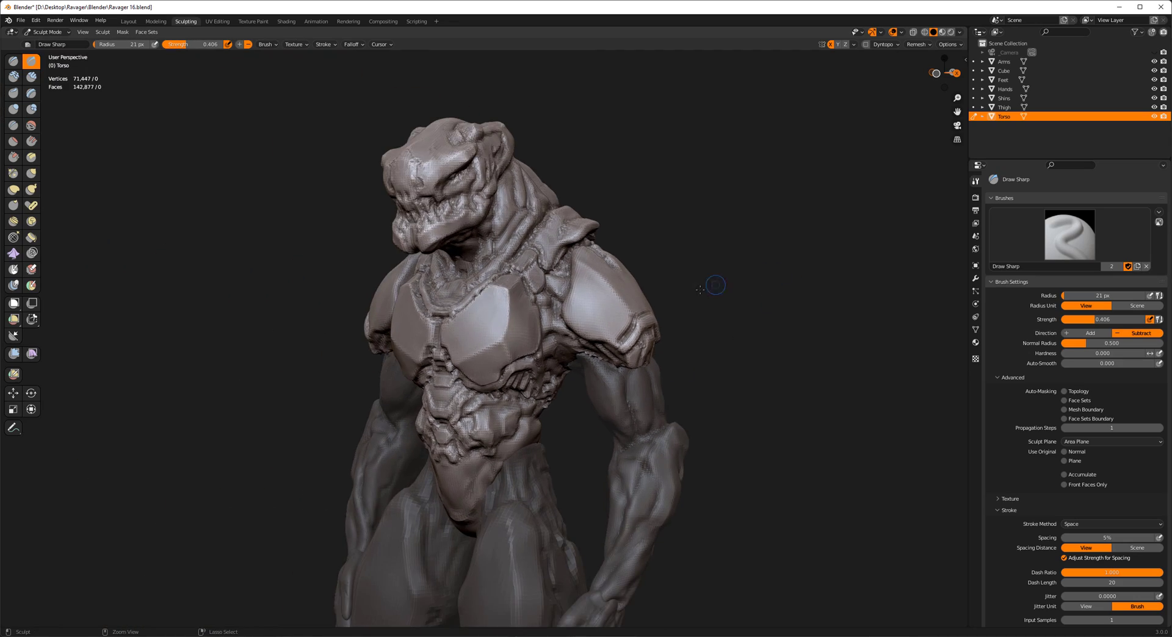
pyautogui.scroll(6, 711, 287)
pyautogui.scroll(-6, 844, 252)
pyautogui.scroll(6, 794, 293)
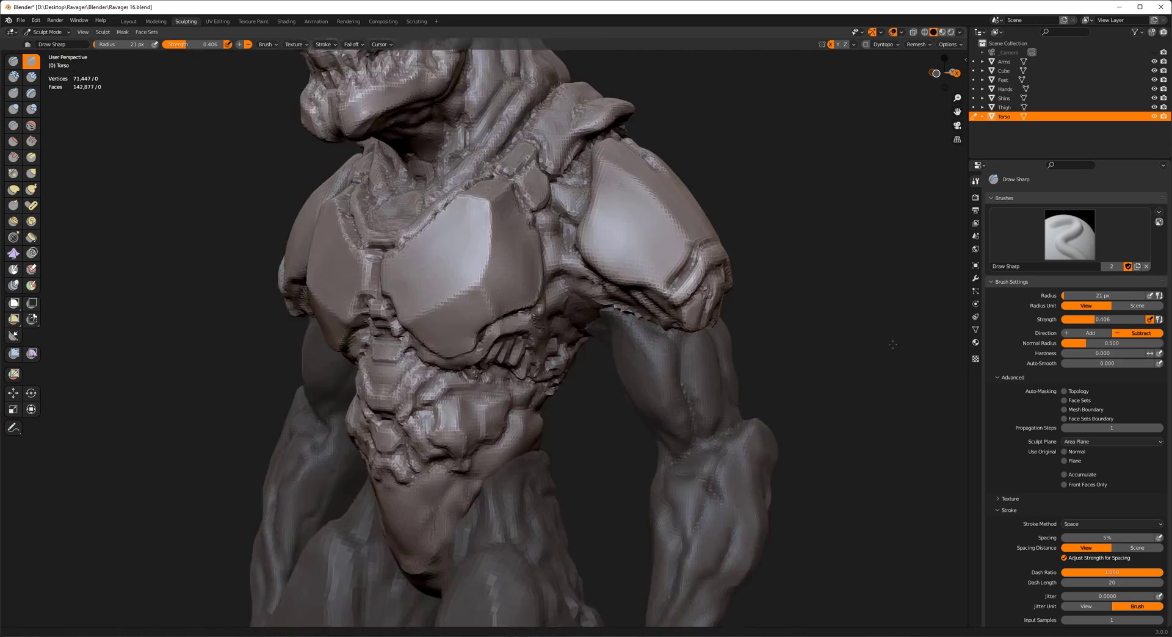
pyautogui.scroll(-6, 735, 338)
pyautogui.moveTo(735, 338)
pyautogui.mouseDown(button='middle')
pyautogui.moveTo(628, 418)
pyautogui.moveTo(615, 360)
pyautogui.moveTo(580, 391)
pyautogui.mouseUp(button='middle')
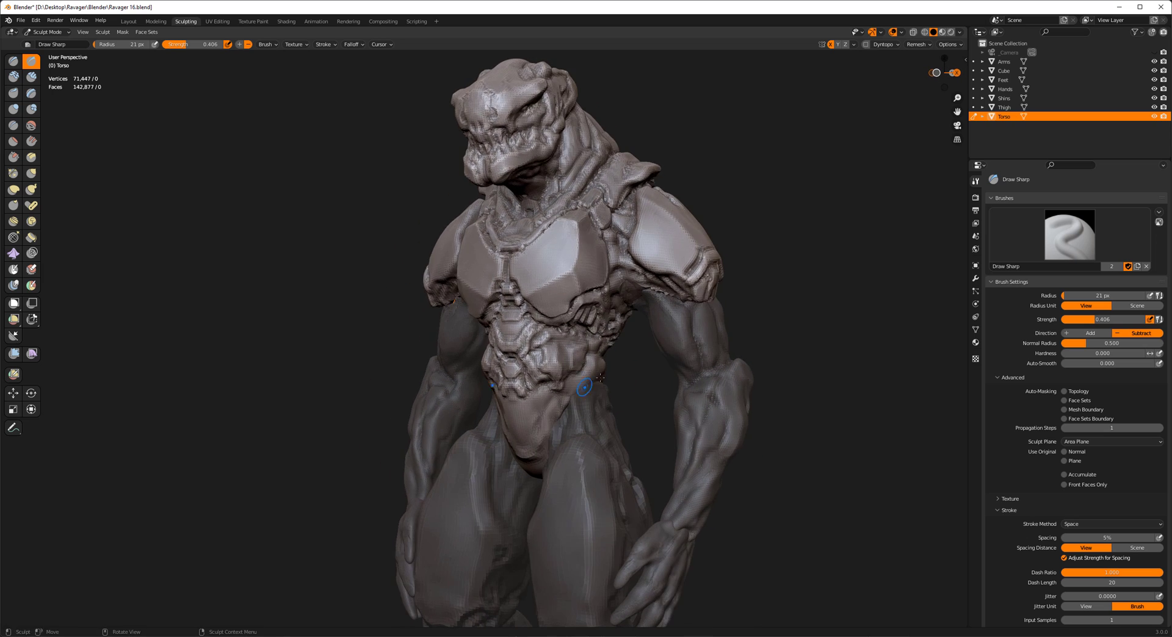
pyautogui.scroll(1, 644, 376)
pyautogui.keyDown('shift'); pyautogui.moveTo(870, 330); pyautogui.dragTo(851, 360, button='middle'); pyautogui.keyUp('shift')
# - Add a Multiresolution modifier to the torso and subdivide it once
pyautogui.click(976, 279)
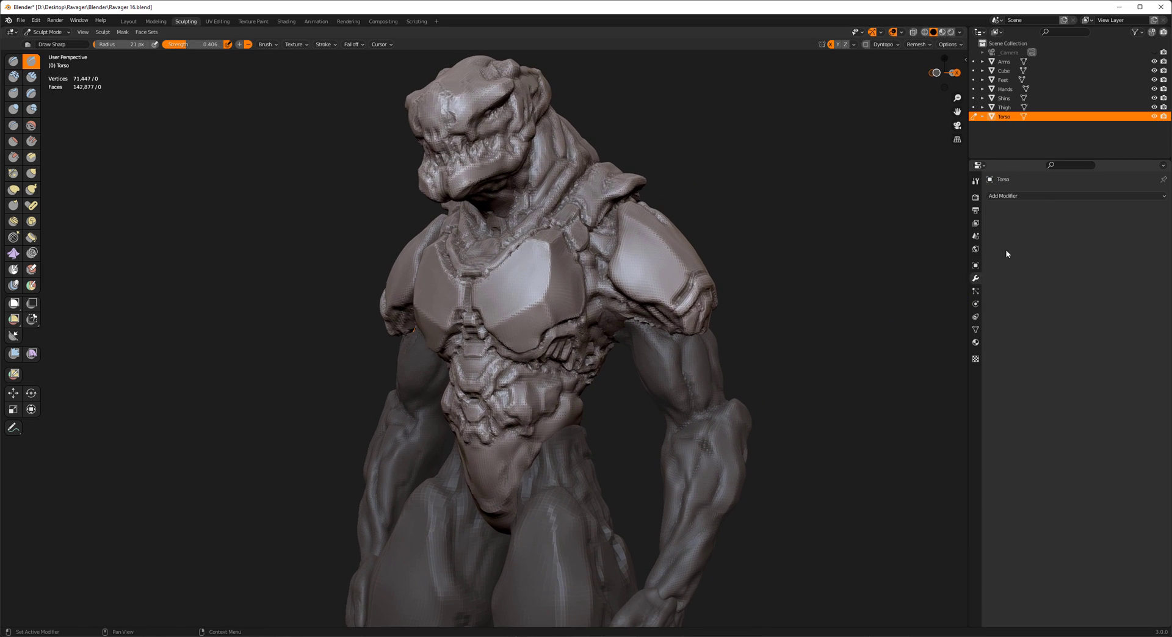
pyautogui.click(1044, 196)
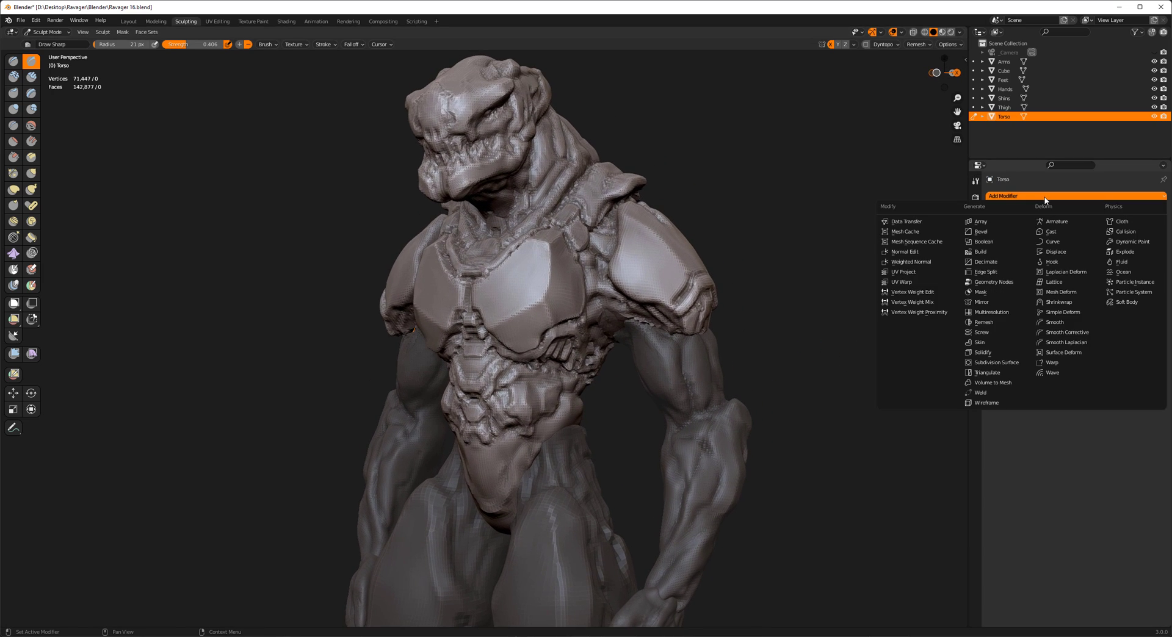
pyautogui.click(994, 313)
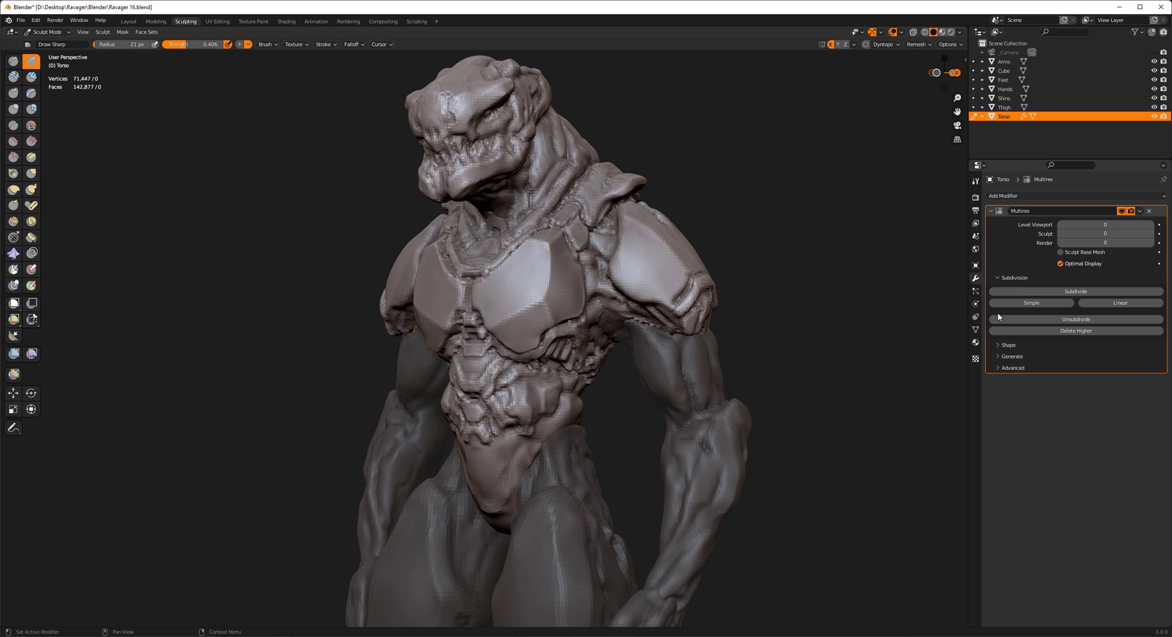
pyautogui.click(1066, 293)
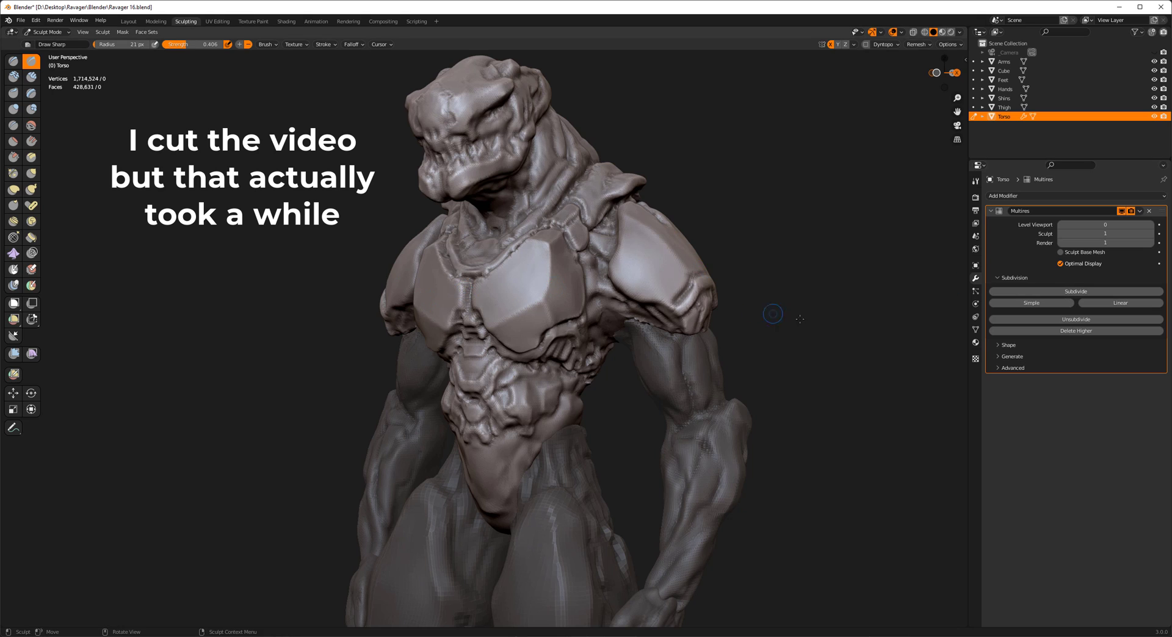
# - Switch the subdivided torso from Sculpt Mode to Object Mode and back to Sculpt Mode
pyautogui.moveTo(800, 319)
pyautogui.mouseDown(button='middle')
pyautogui.moveTo(842, 324)
pyautogui.moveTo(577, 366)
pyautogui.mouseUp(button='middle')
pyautogui.scroll(8, 577, 366)
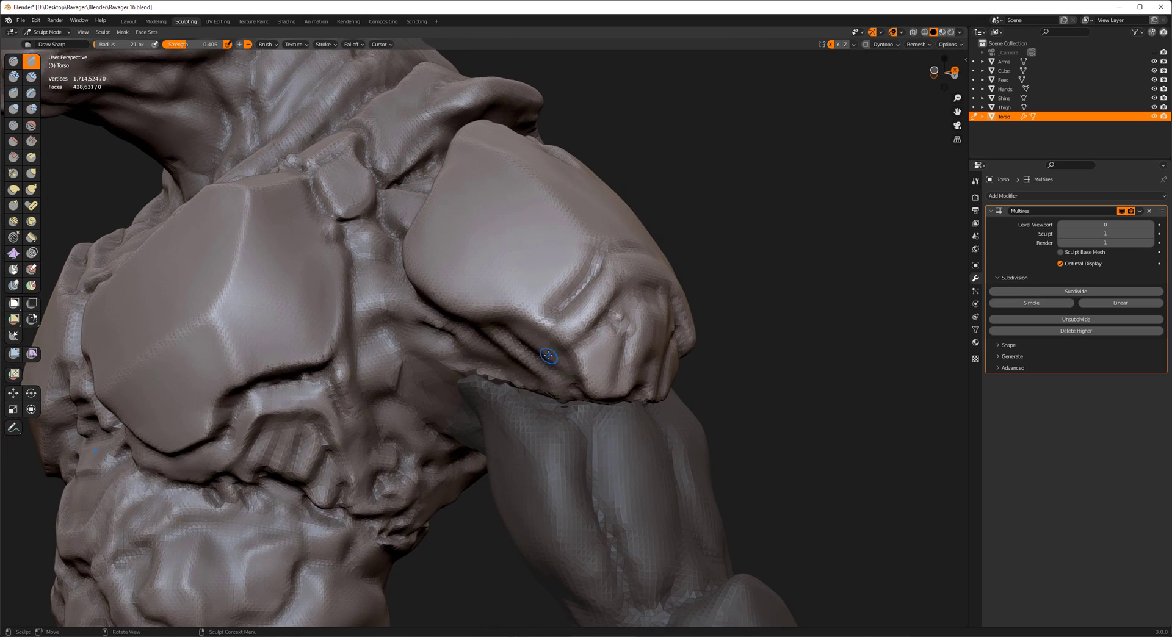
pyautogui.moveTo(534, 343)
pyautogui.mouseDown()
pyautogui.moveTo(550, 361)
pyautogui.moveTo(538, 357)
pyautogui.mouseUp()
pyautogui.moveTo(536, 357); pyautogui.dragTo(552, 312, button='middle')
pyautogui.moveTo(539, 330); pyautogui.dragTo(563, 350)
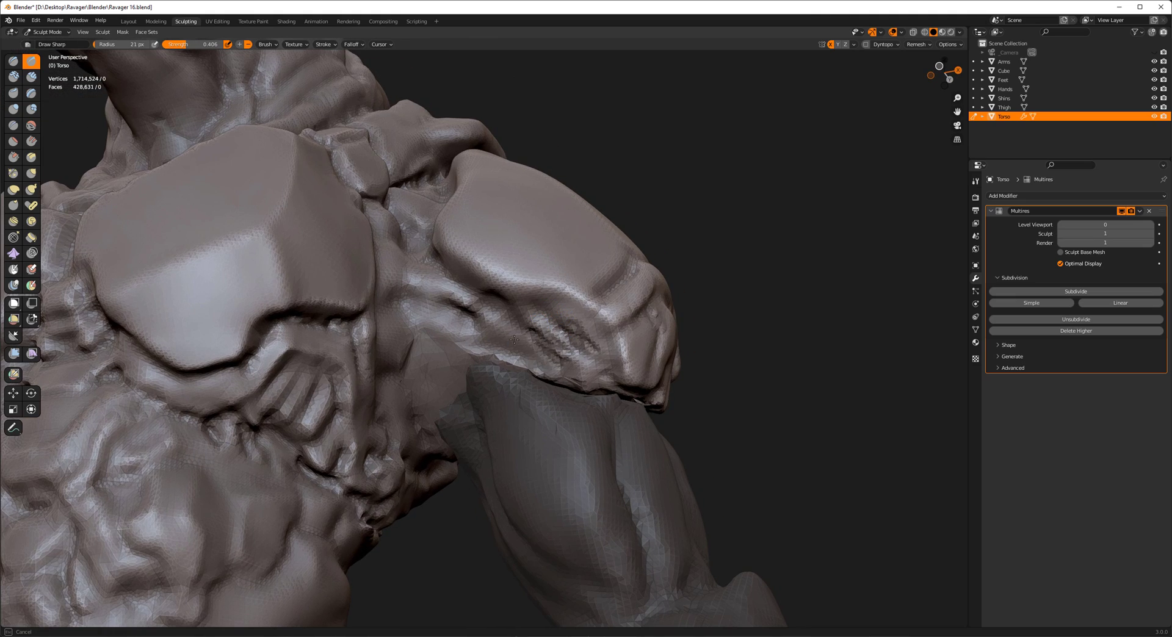
pyautogui.moveTo(564, 349)
pyautogui.mouseDown(button='middle')
pyautogui.moveTo(595, 370)
pyautogui.moveTo(779, 336)
pyautogui.mouseUp(button='middle')
pyautogui.hotkey('ctrl', 'Tab')
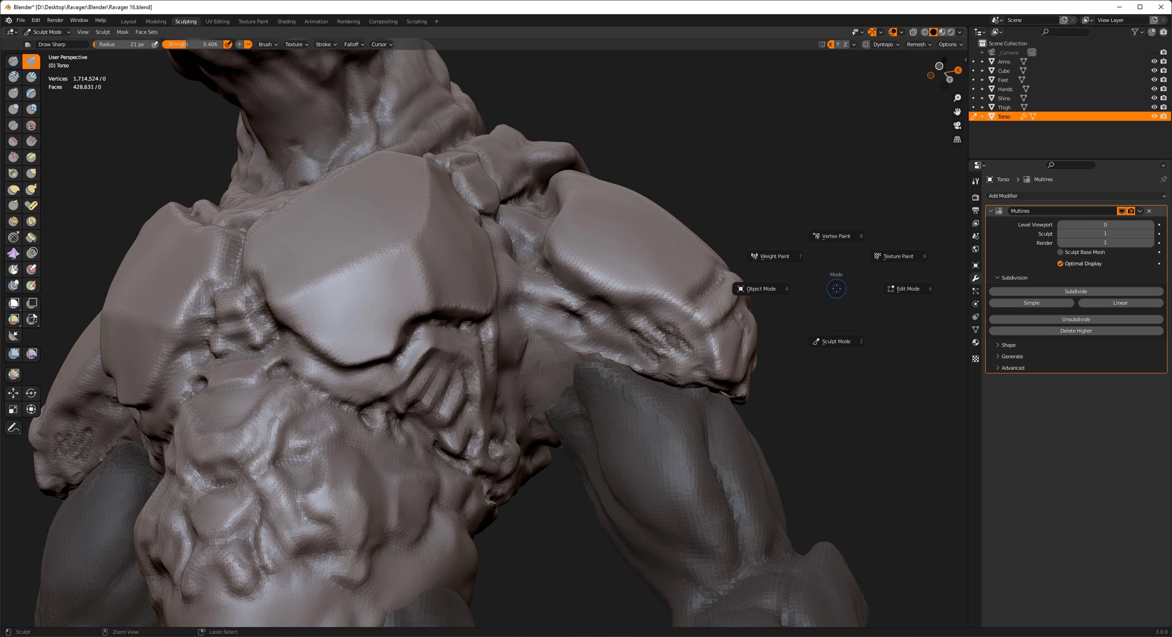
pyautogui.click(750, 289)
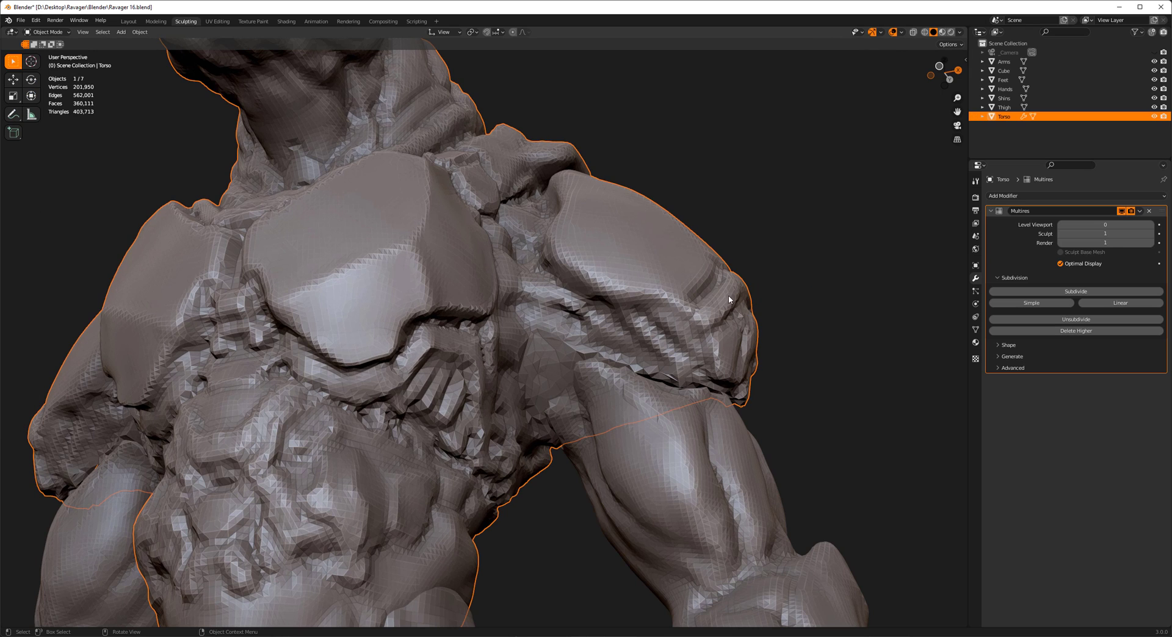
pyautogui.scroll(-5, 739, 310)
pyautogui.hotkey('ctrl', 'Tab')
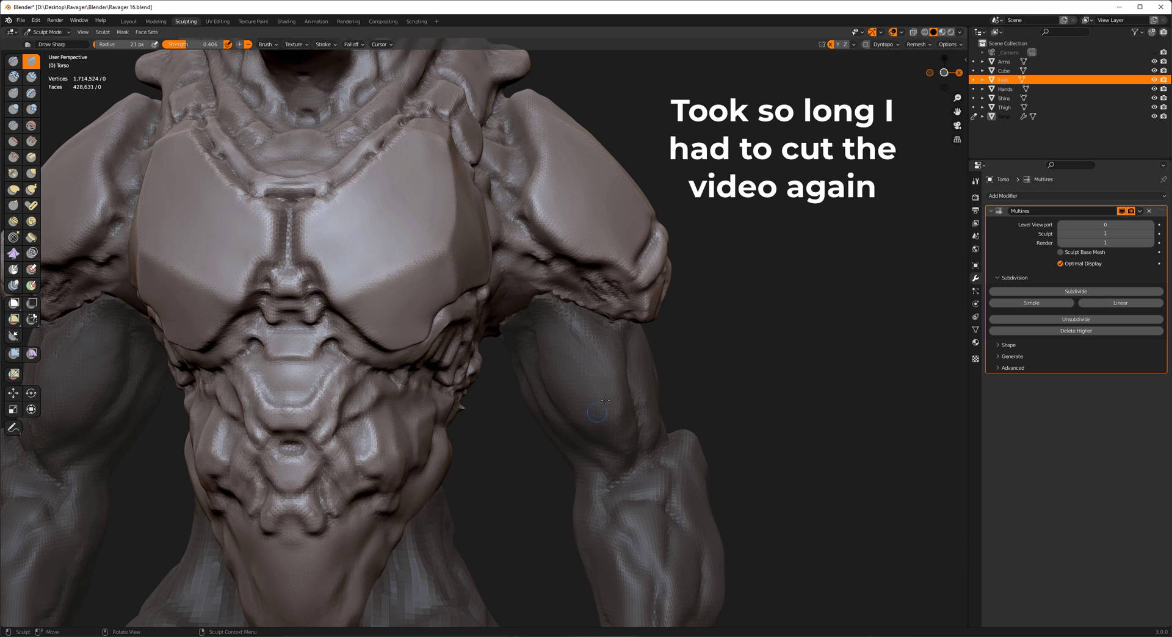
# - Return the torso to Object Mode, then select the creature's feet and frame them in the view
pyautogui.keyDown('ctrl'); pyautogui.moveTo(635, 444); pyautogui.dragTo(592, 374, button='middle'); pyautogui.keyUp('ctrl')
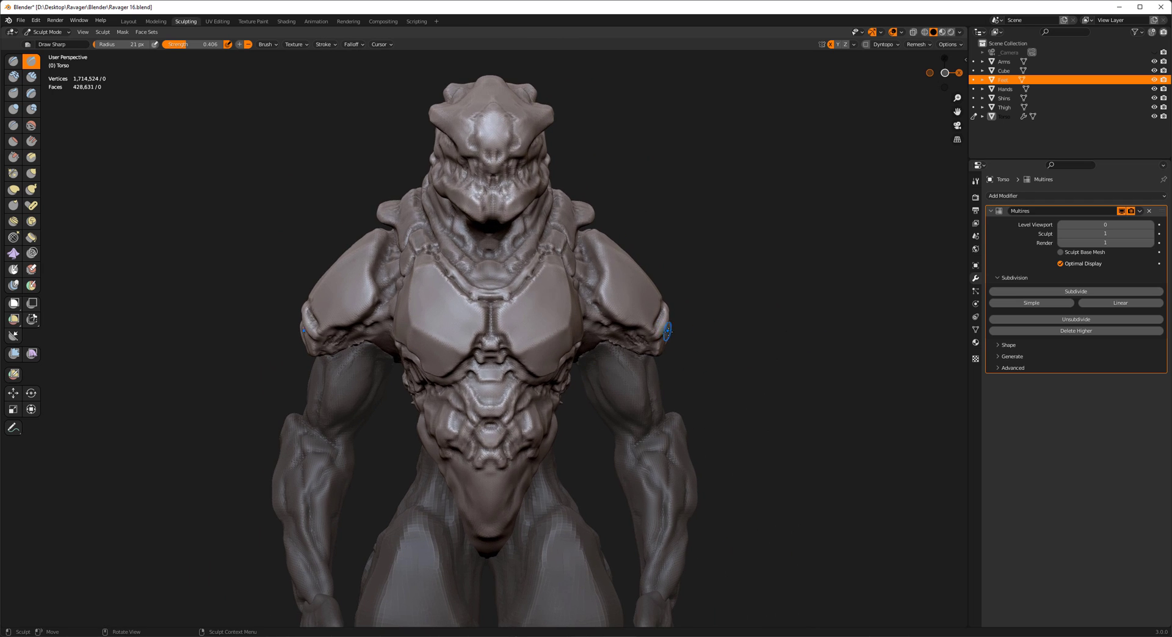
pyautogui.keyDown('ctrl'); pyautogui.moveTo(738, 401); pyautogui.dragTo(664, 383, button='middle'); pyautogui.keyUp('ctrl')
pyautogui.keyDown('shift'); pyautogui.moveTo(733, 488); pyautogui.dragTo(589, 309, button='middle'); pyautogui.keyUp('shift')
pyautogui.hotkey('ctrl', 'Tab')
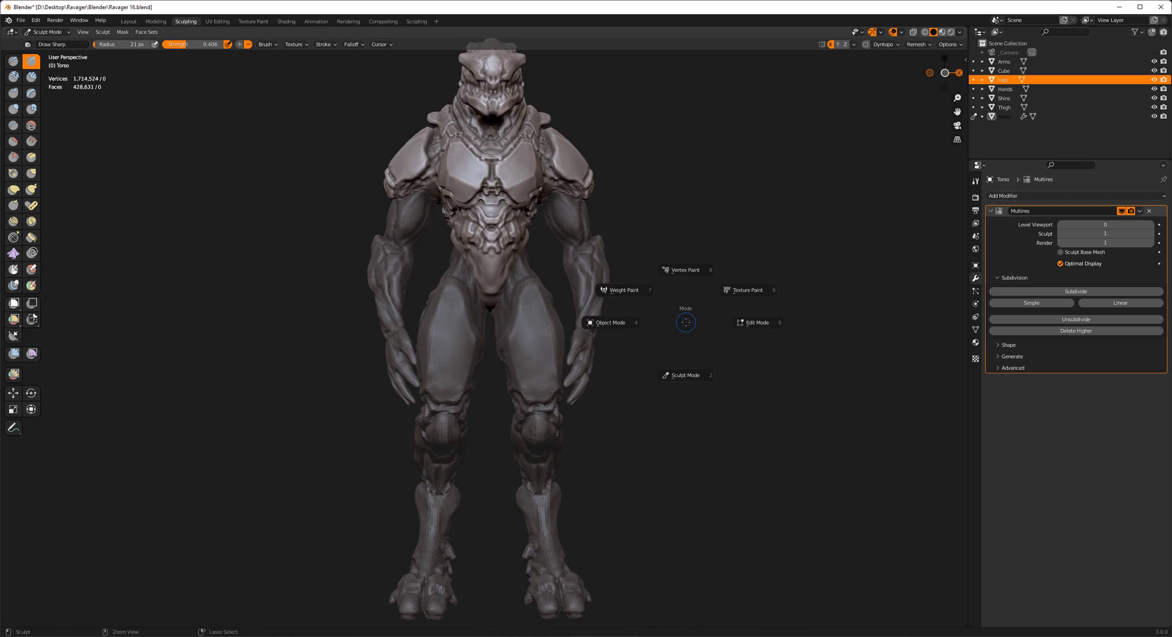
pyautogui.click(611, 323)
pyautogui.click(574, 538)
pyautogui.keyDown('ctrl'); pyautogui.moveTo(577, 532); pyautogui.dragTo(521, 434, button='middle'); pyautogui.keyUp('ctrl')
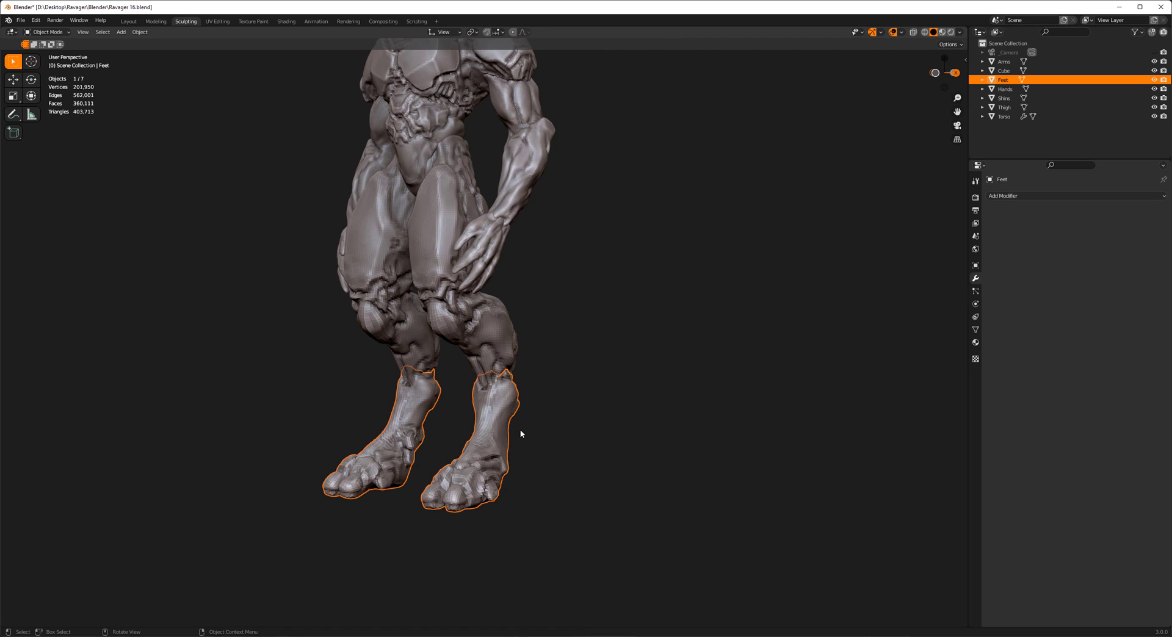
pyautogui.press('KP_Decimal')
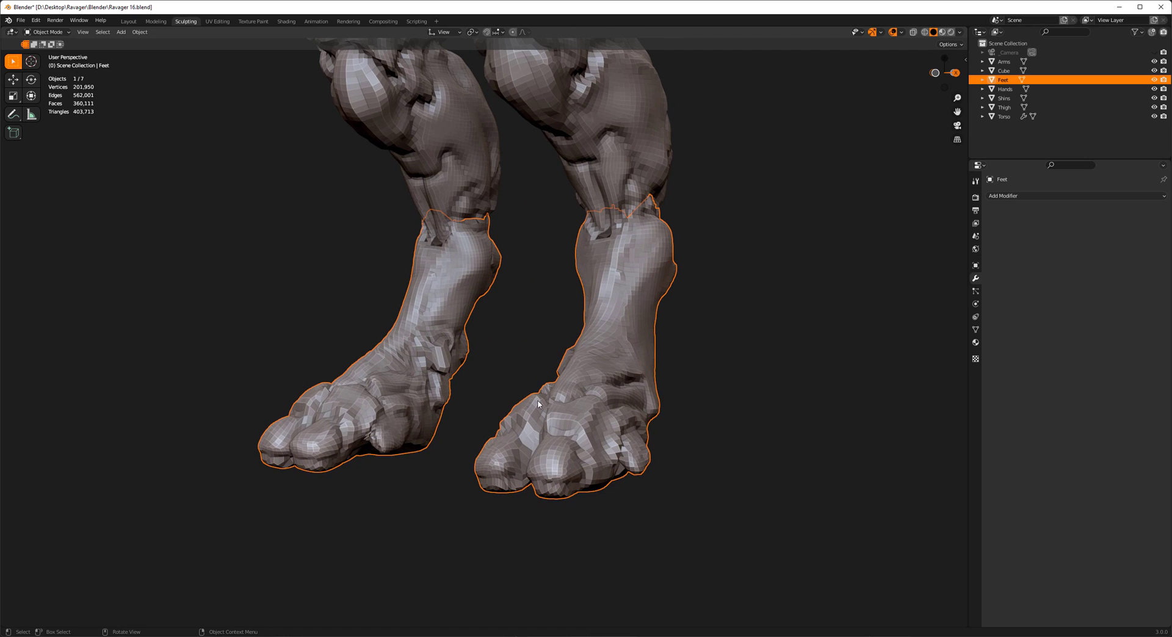
# - Deselect and reselect the feet, switch them to Sculpt Mode and centre the view using Frame Selected
pyautogui.click(764, 411)
pyautogui.keyDown('shift'); pyautogui.moveTo(651, 176); pyautogui.dragTo(643, 227, button='middle'); pyautogui.keyUp('shift')
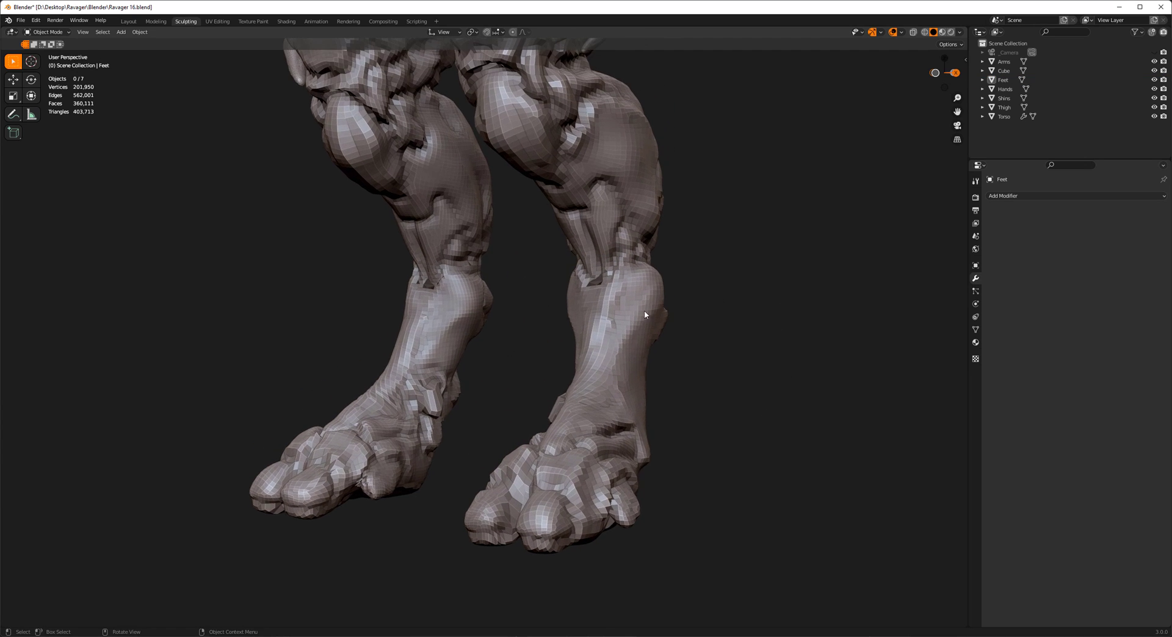
pyautogui.click(645, 314)
pyautogui.hotkey('ctrl', 'Tab')
pyautogui.click(712, 385)
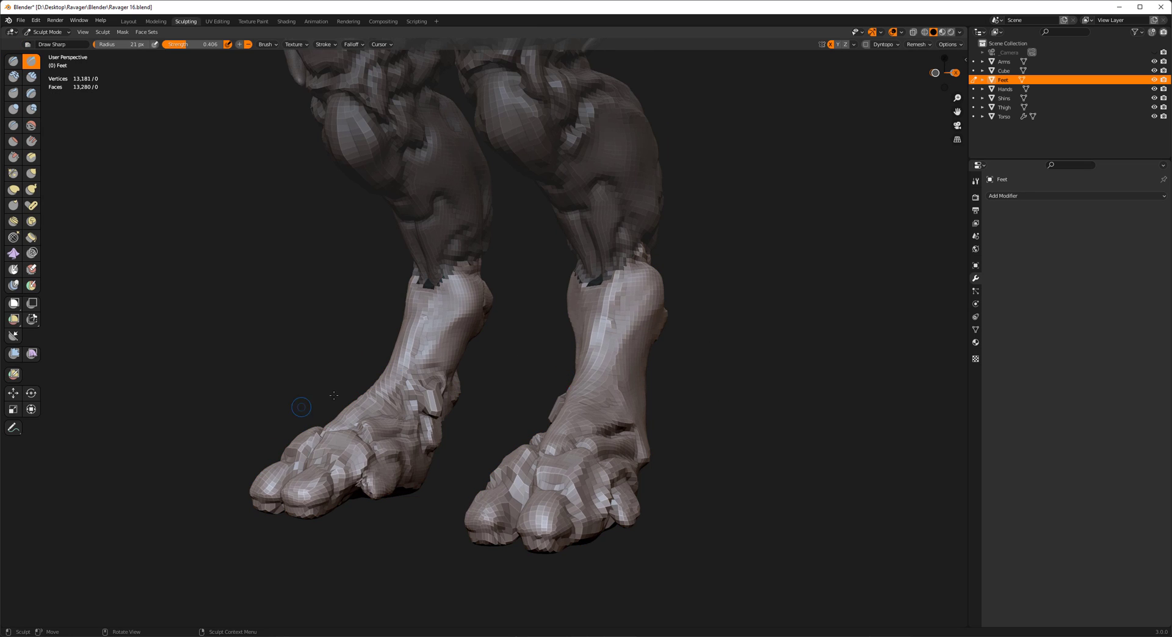
pyautogui.press('KP_Decimal')
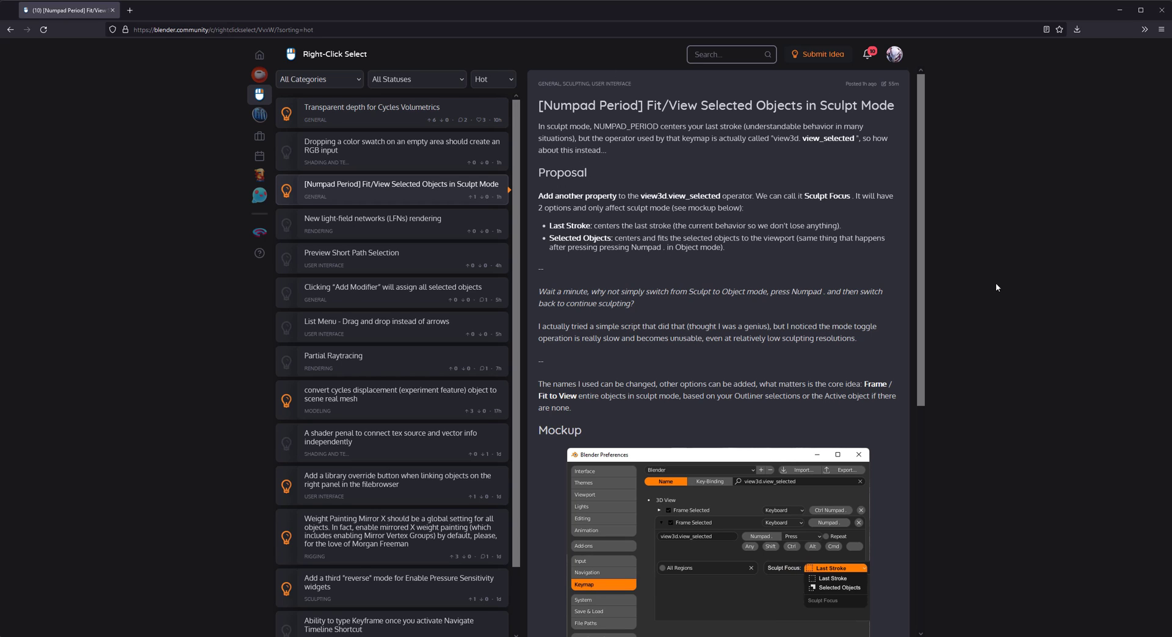
# - In the web browser, review the Right-Click Select proposal on framing selected objects in Sculpt Mode, including its keymap mockup
pyautogui.scroll(-5, 618, 390)
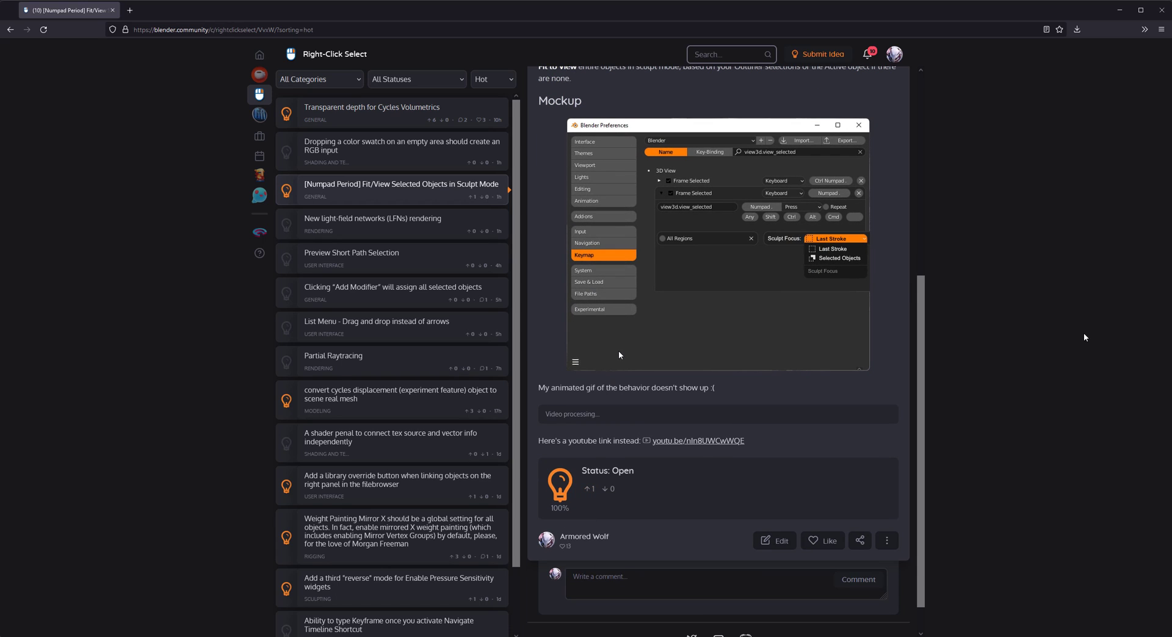
pyautogui.scroll(5, 894, 354)
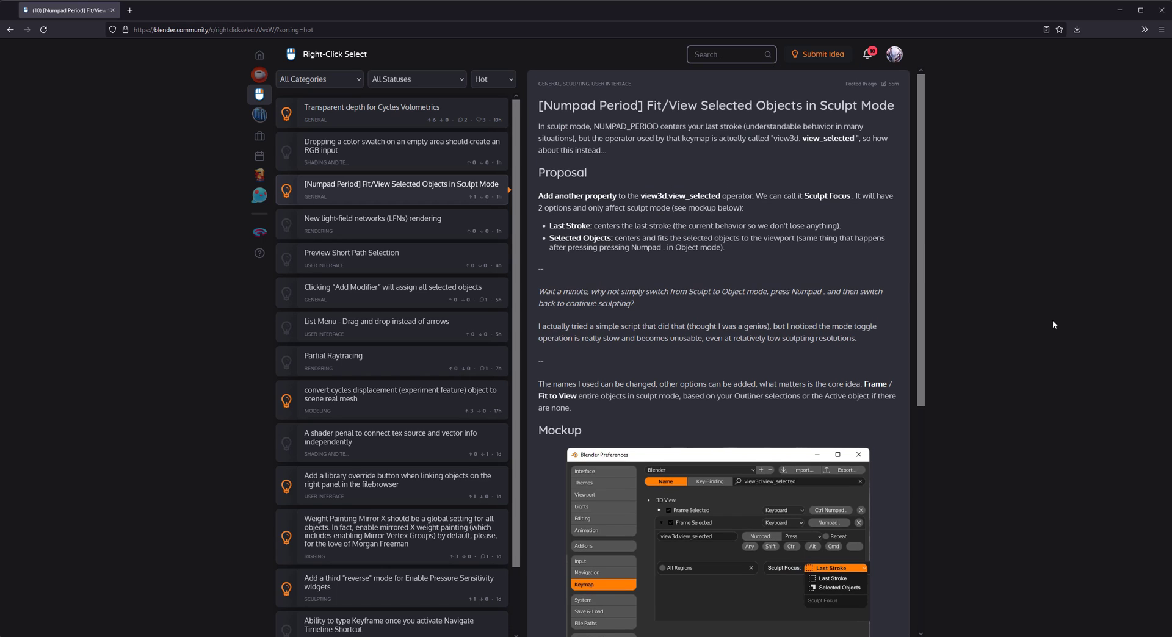